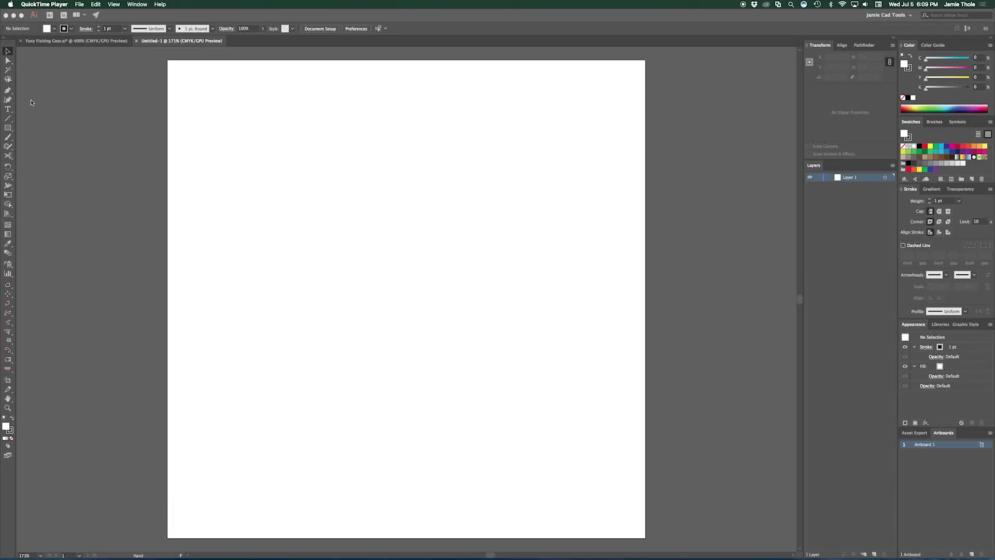
Draw a 10-inch artboard rectangle, add a Reflect X Transform effect, and place a centre guide
key(m)
drag(167, 60, 645, 537)
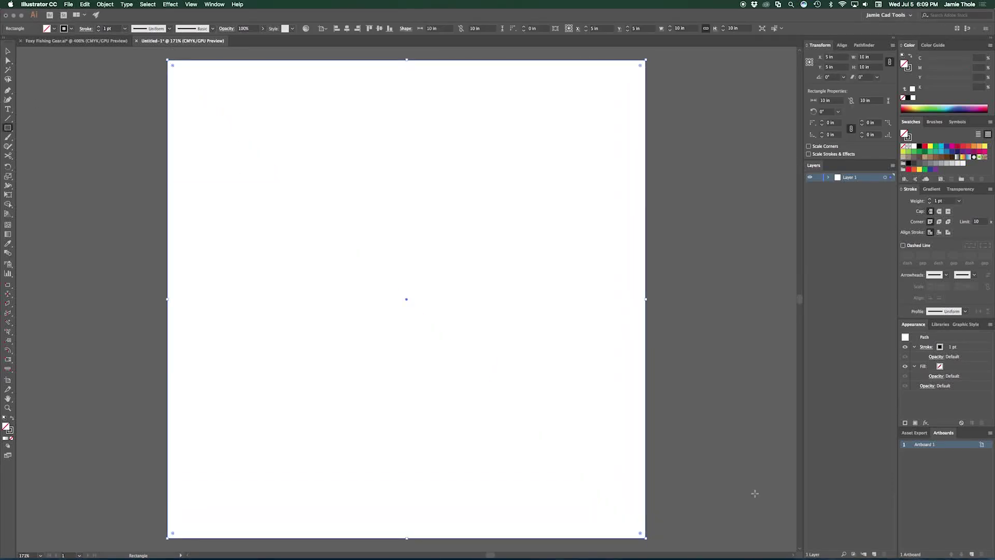
click(925, 422)
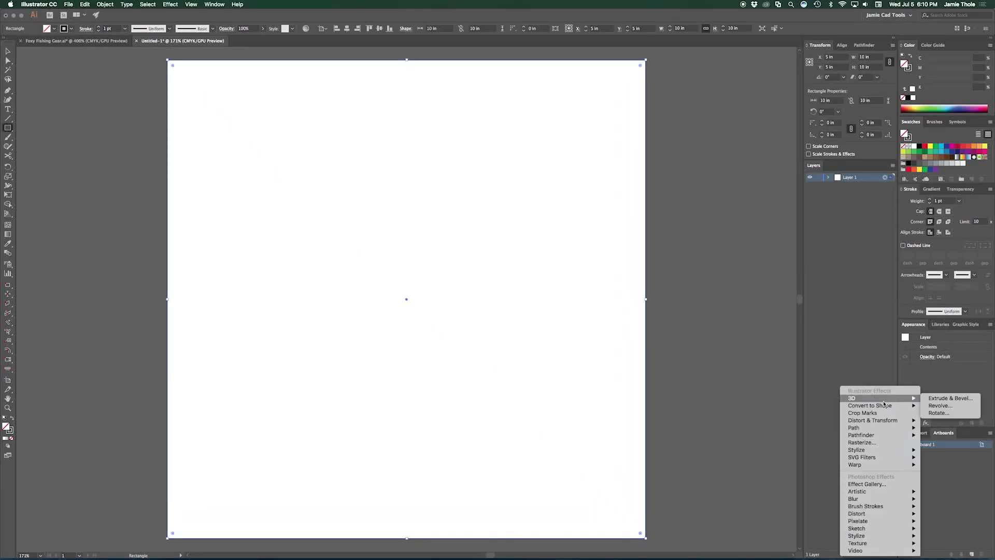
click(938, 445)
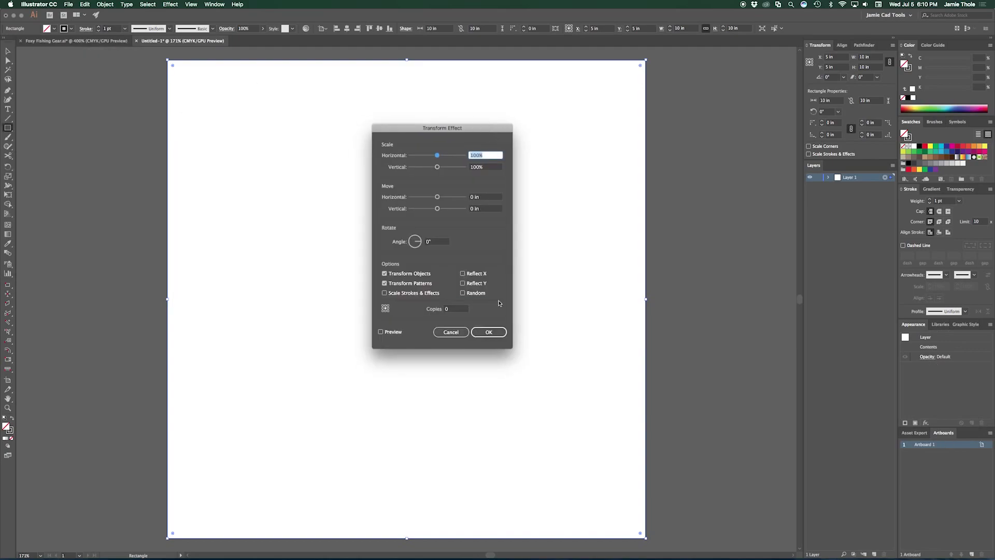
click(488, 332)
key(ctrl+r)
drag(20, 185, 400, 185)
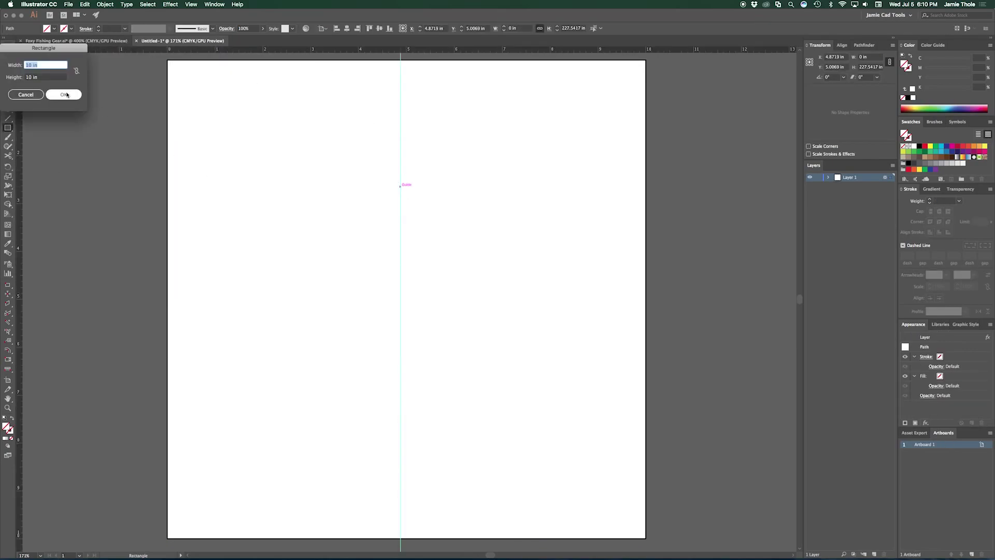
Draw a few test rectangles on the left half, then delete them all
click(65, 95)
key(m)
drag(204, 166, 286, 226)
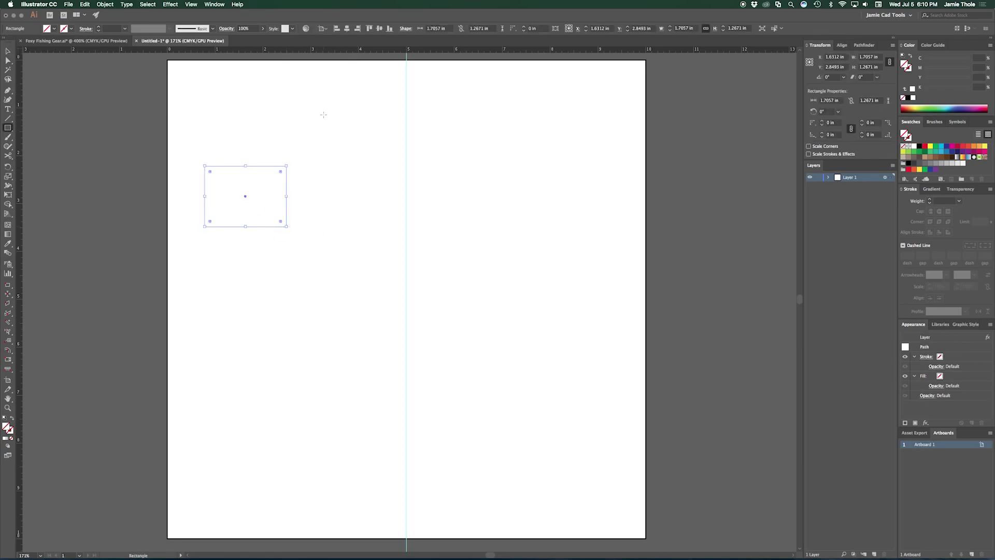
drag(320, 135, 347, 175)
drag(326, 244, 346, 271)
key(ctrl+a)
key(Delete)
Build a lens-shaped eye from two overlapping circles with the Shape Builder, then rotate it
drag(8, 128, 32, 148)
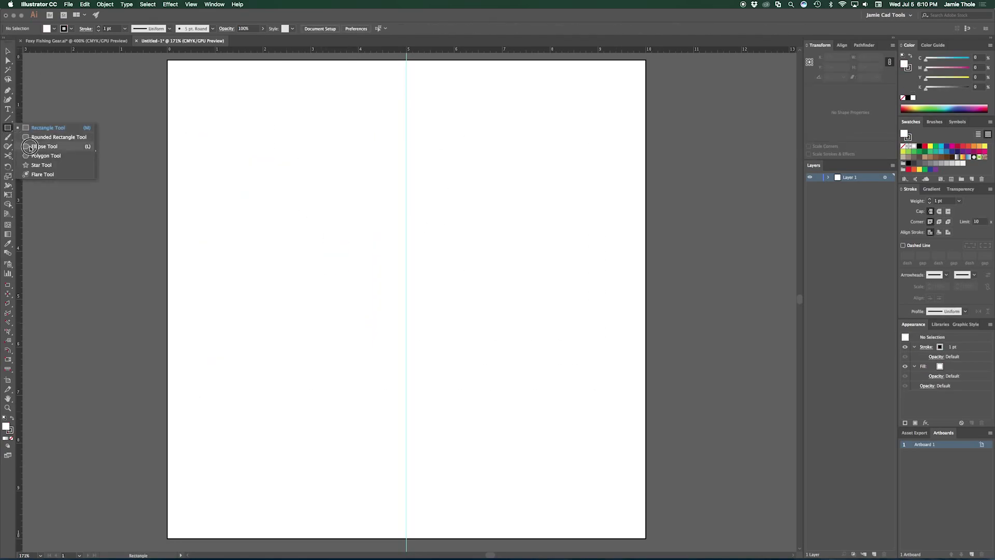
drag(228, 171, 379, 322)
key(v)
mouse_move(344, 183)
mouse_down()
mouse_move(344, 278)
mouse_move(355, 294)
mouse_up()
key(ctrl+a)
key(shift+m)
alt+click(304, 373)
alt+click(304, 217)
mouse_move(319, 313)
mouse_down()
mouse_move(346, 234)
mouse_move(399, 224)
mouse_move(368, 229)
mouse_up()
Fill the eye shapes solid black and tilt the left eye
key(ctrl+y)
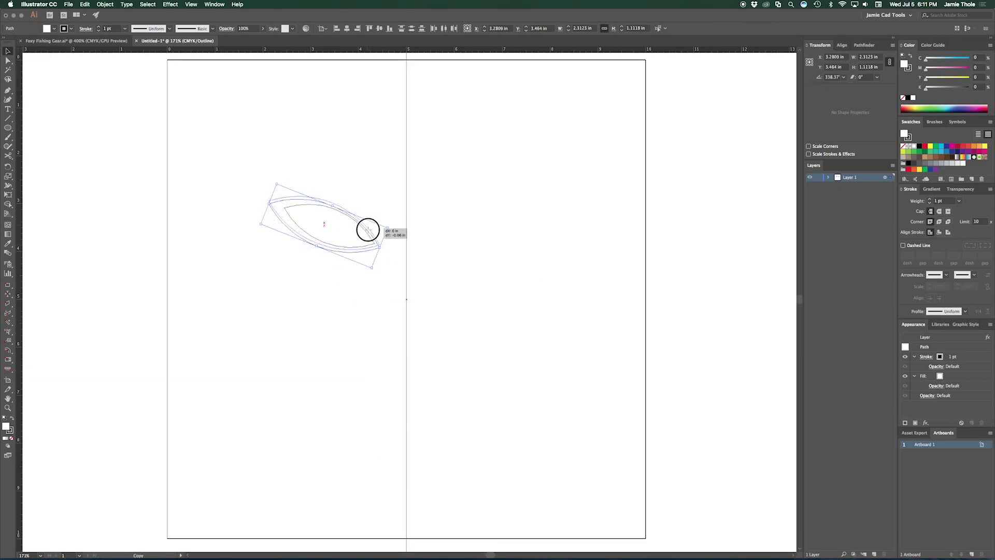
key(ctrl+z)
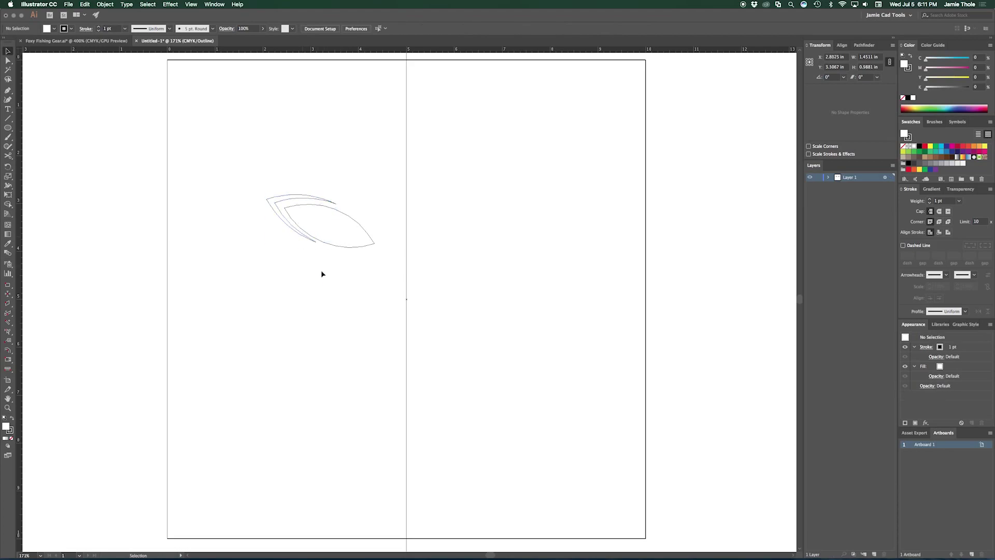
key(ctrl+y)
key(shift+x)
drag(369, 196, 394, 203)
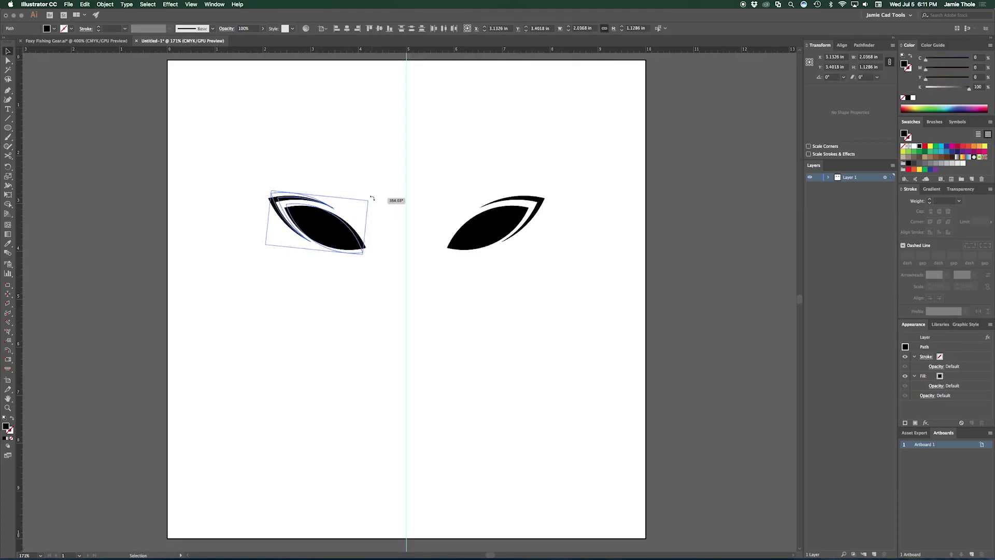
click(319, 270)
Draw a white oval highlight inside the left eye
key(ctrl+equal)
key(ctrl+equal)
key(l)
drag(292, 268, 324, 287)
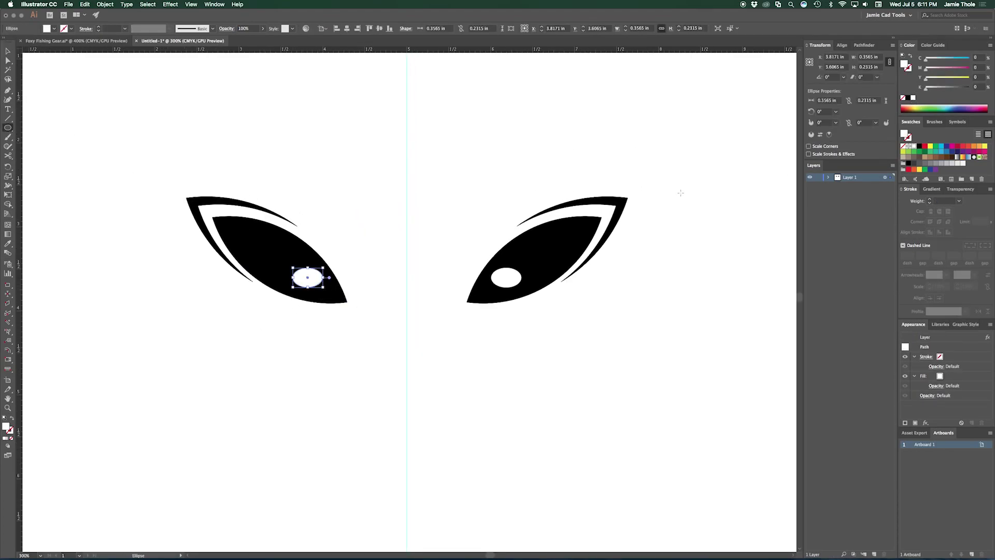
click(299, 212)
scroll(299, 212, up, 2)
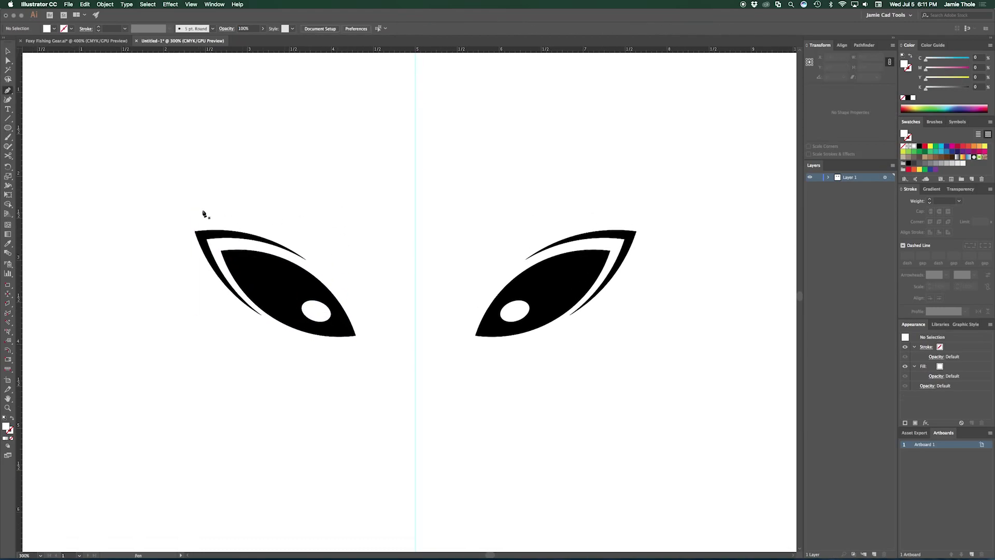
Draw a tapered black lash stroke above the left eye
drag(188, 195, 196, 210)
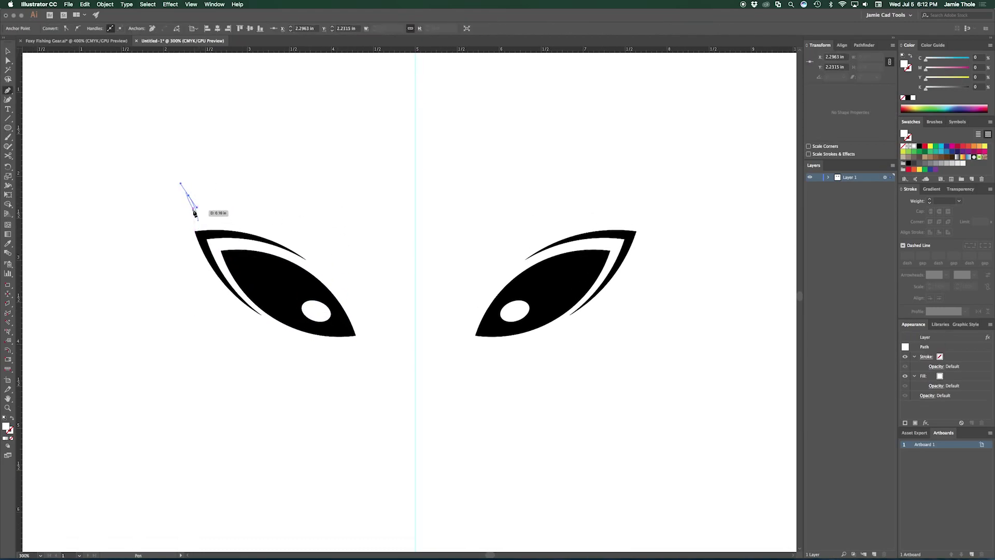
click(908, 98)
key(ctrl+equal)
key(ctrl+equal)
key(ctrl+equal)
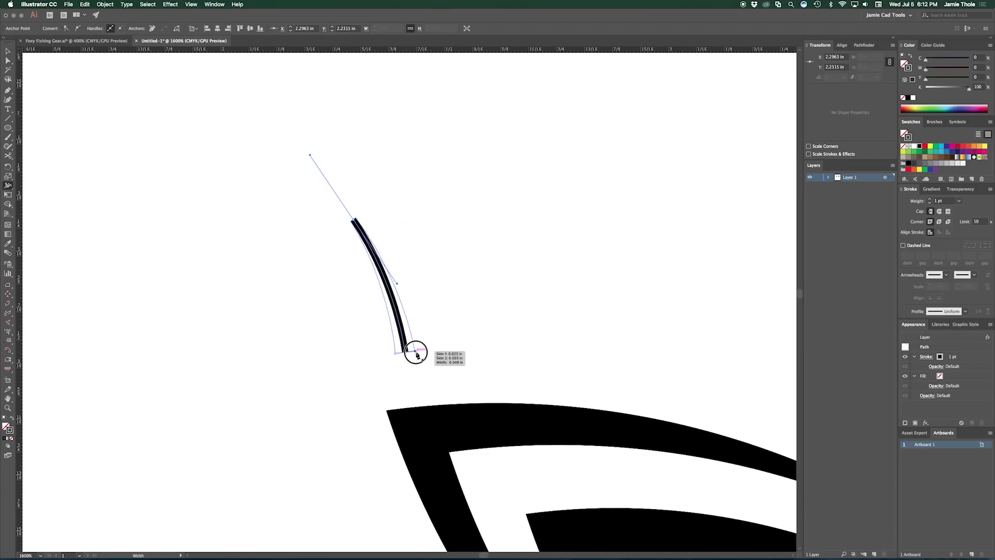
key(v)
key(ctrl+minus)
key(ctrl+minus)
key(ctrl+minus)
Duplicate the lash toward the brow's right end and blend the two lashes into a row
mouse_move(304, 300)
mouse_down()
mouse_move(514, 355)
mouse_move(529, 333)
mouse_up()
click(305, 308)
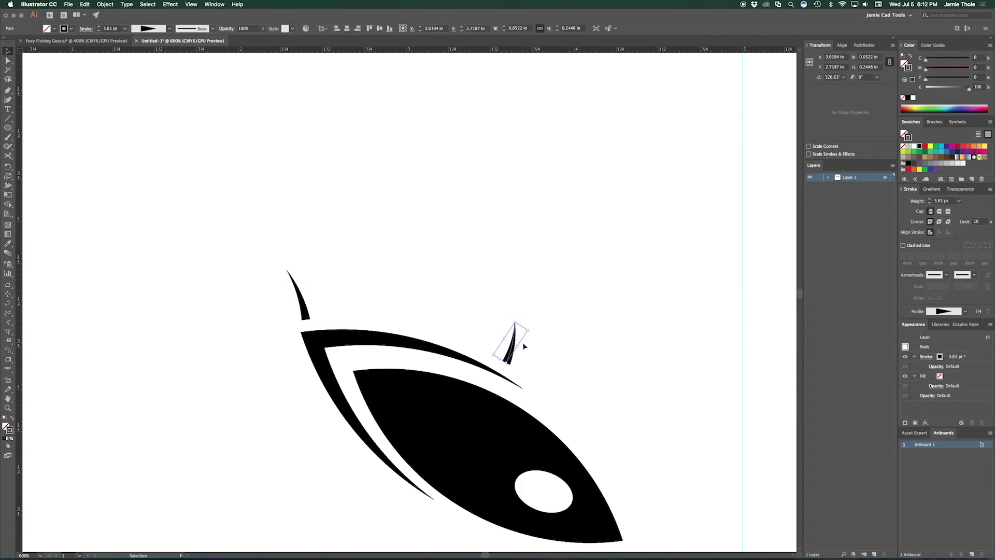
shift+click(516, 344)
click(105, 5)
click(213, 196)
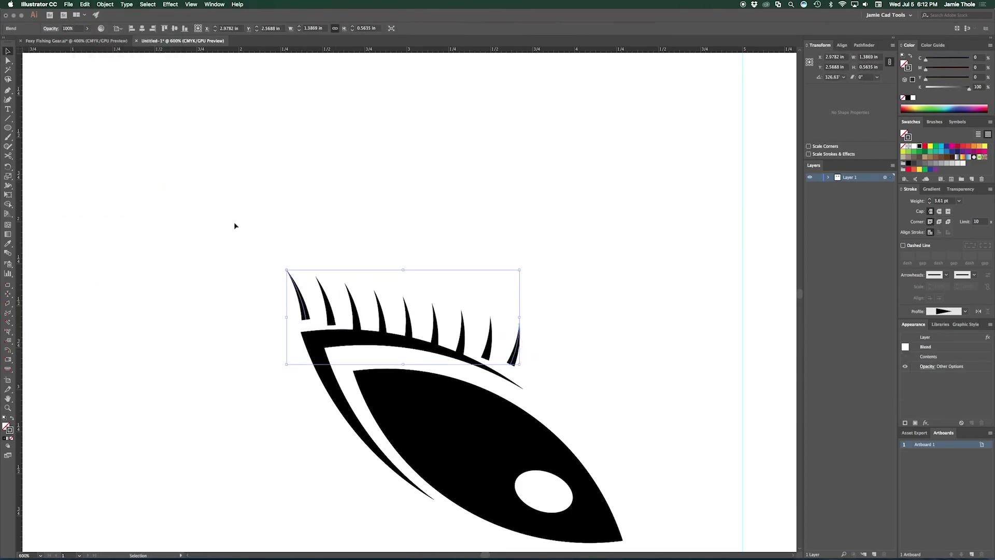
Draw a curved spine above the eye and replace the blend's spine with it
key(p)
drag(301, 301, 373, 300)
drag(612, 394, 611, 394)
click(105, 4)
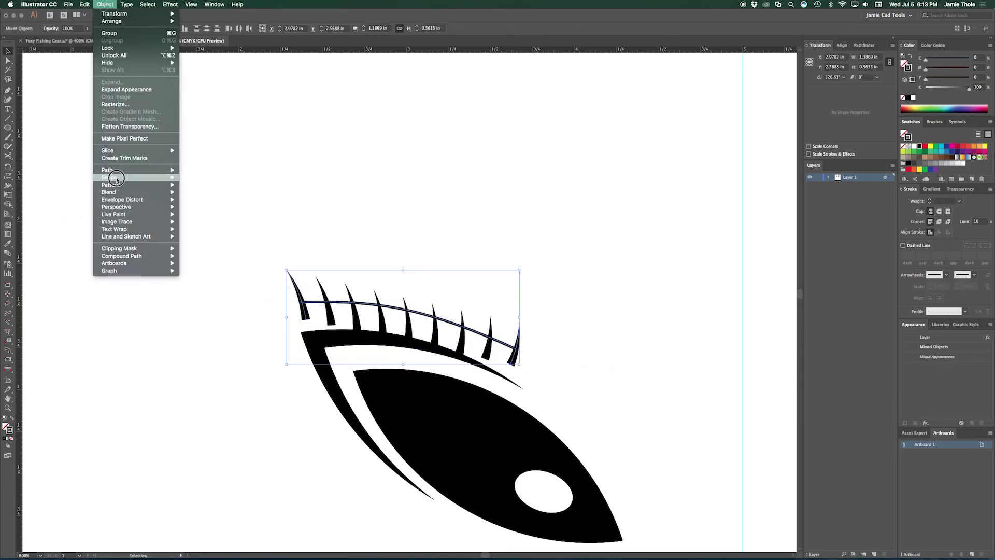
click(227, 239)
Reshape the blend spine's curve to redistribute the lashes along the brow
double_click(303, 305)
key(a)
click(303, 303)
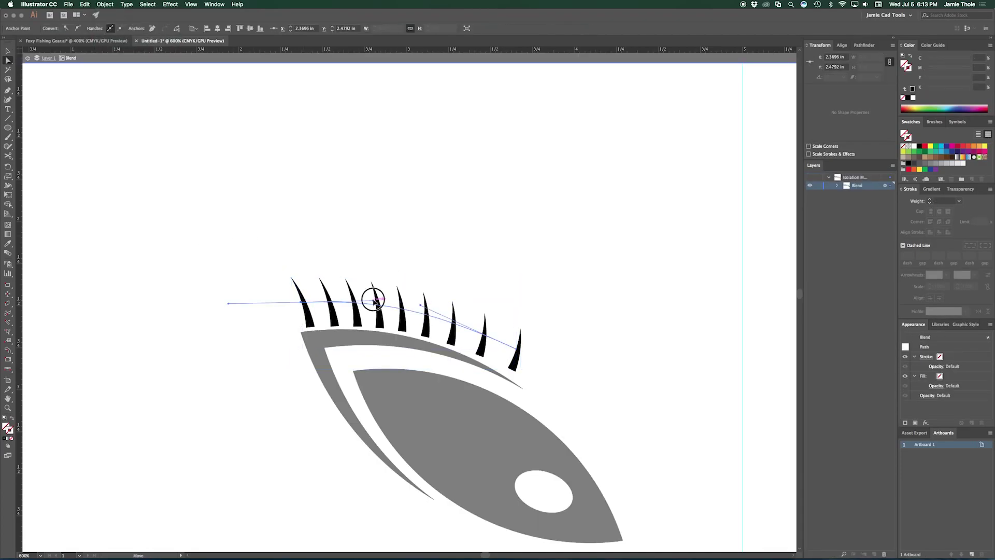
drag(373, 300, 388, 289)
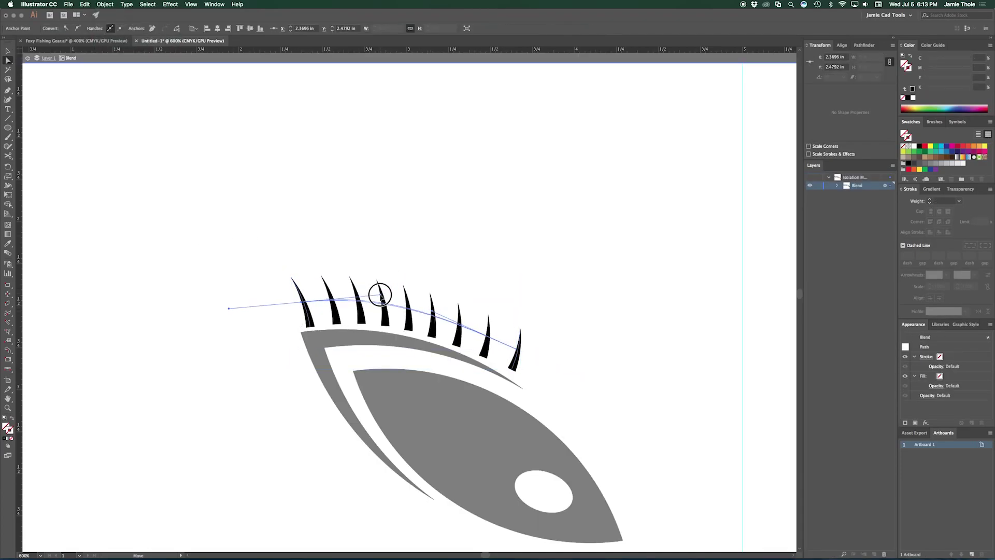
key(Escape)
key(ctrl+minus)
key(ctrl+minus)
click(363, 294)
key(ctrl+shift+a)
key(ctrl+minus)
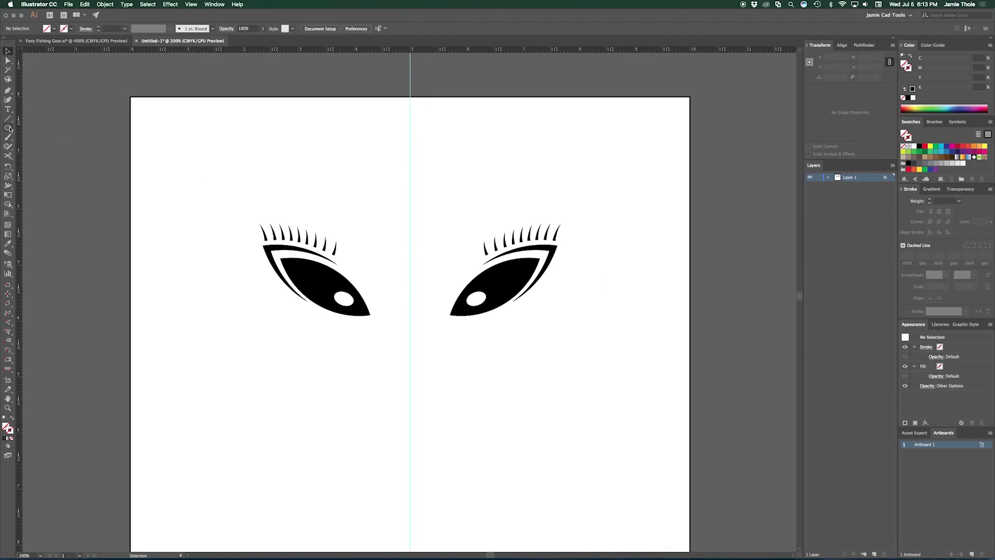
Draw a black triangle nose at the page centre and round it with Round Corners
drag(8, 128, 52, 156)
drag(436, 329, 436, 331)
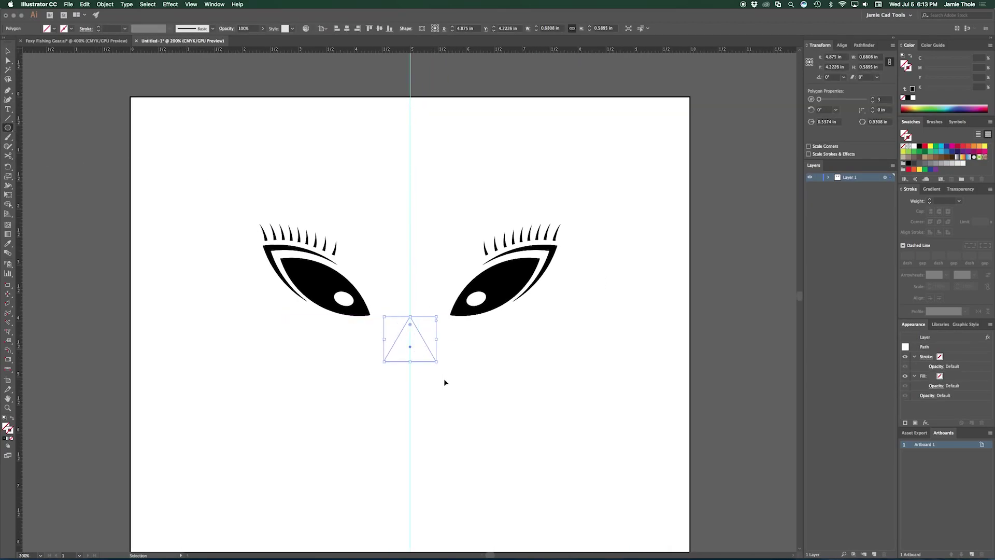
click(919, 147)
click(170, 4)
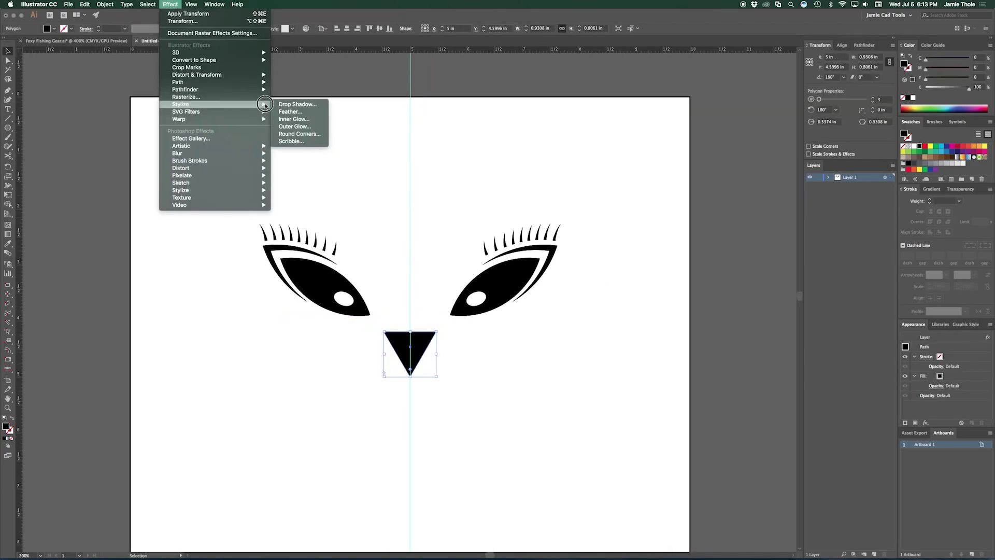
click(311, 135)
drag(60, 48, 336, 130)
key(Return)
drag(410, 346, 410, 384)
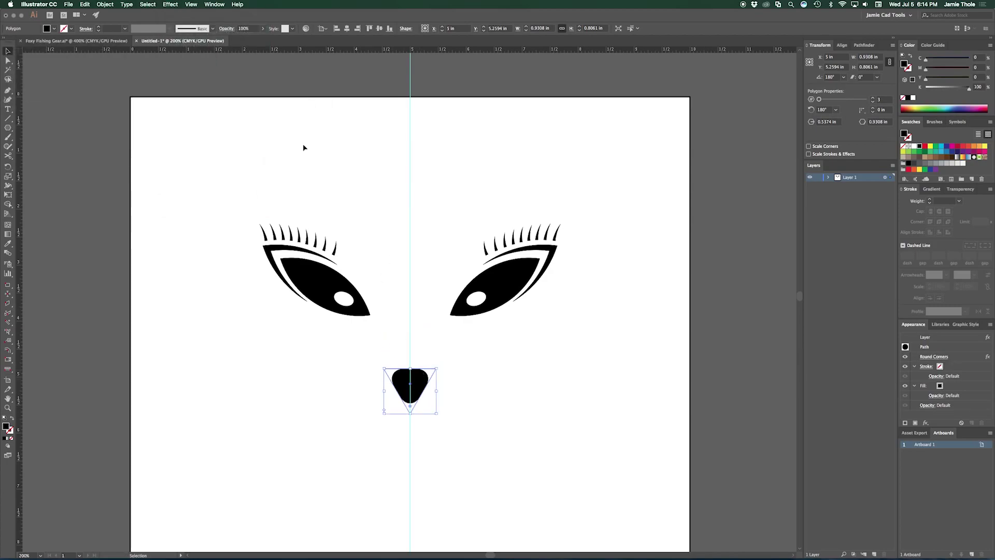
Browse the Object menu, then undo to restore the nose centred below the eyes
click(106, 4)
key(Escape)
click(105, 4)
key(Escape)
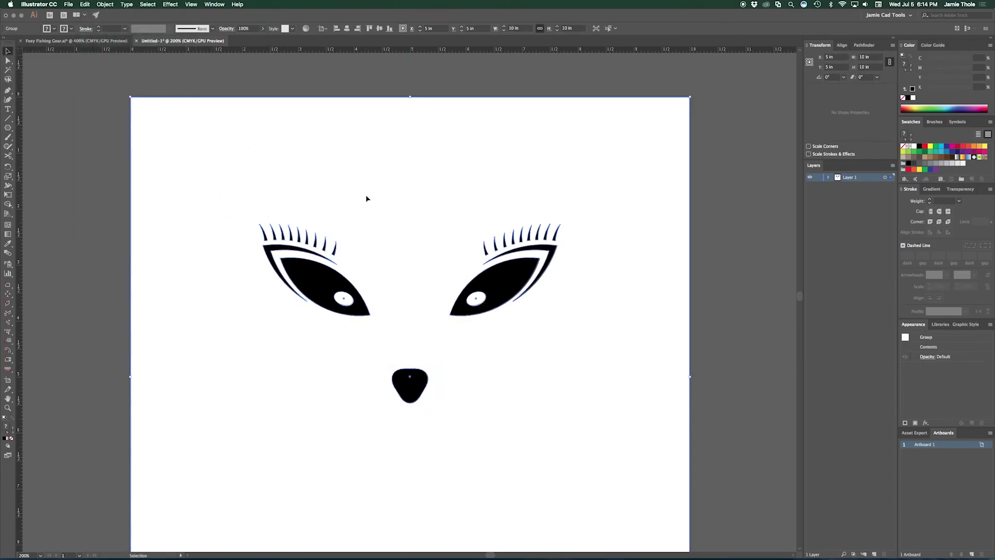
click(105, 5)
key(Escape)
key(ctrl+shift+a)
click(419, 376)
click(105, 5)
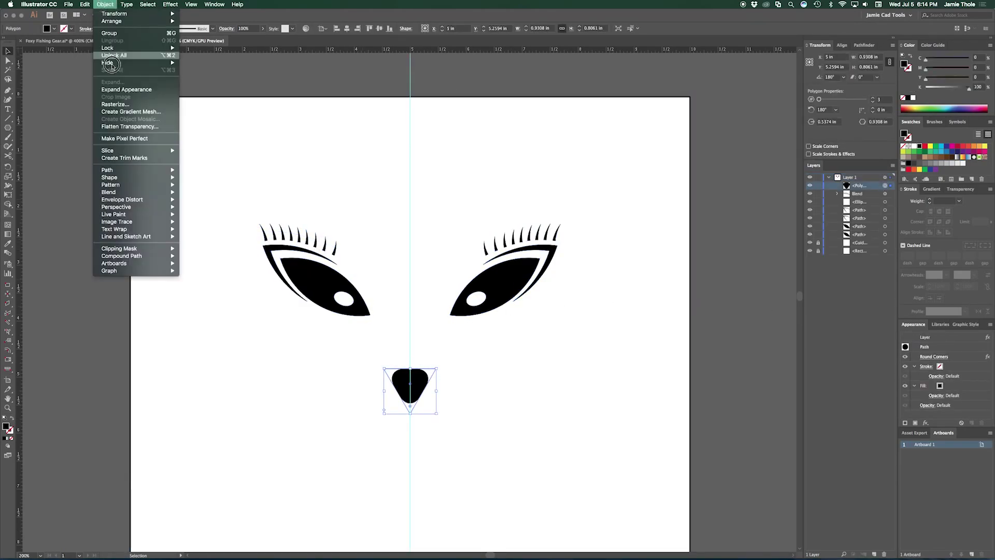
key(Escape)
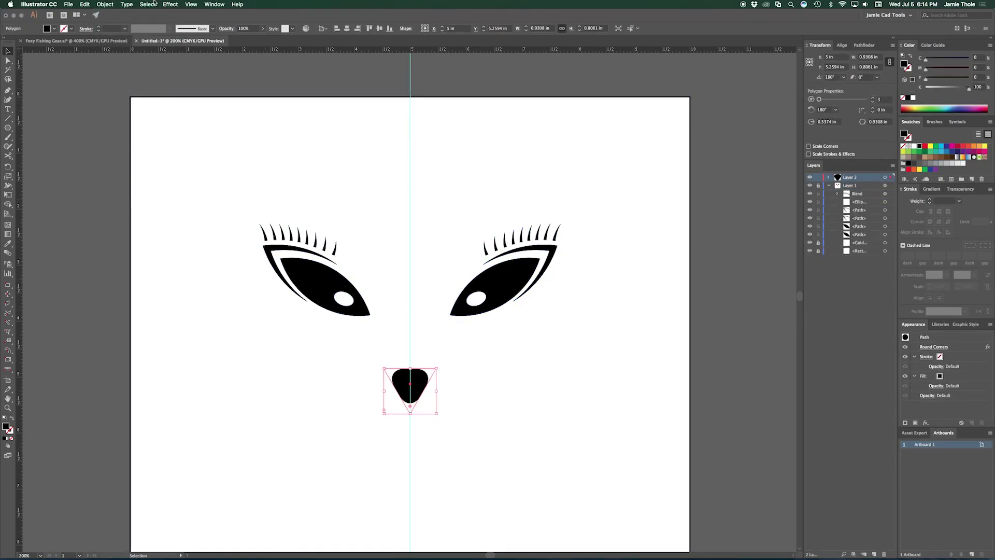
key(ctrl+z)
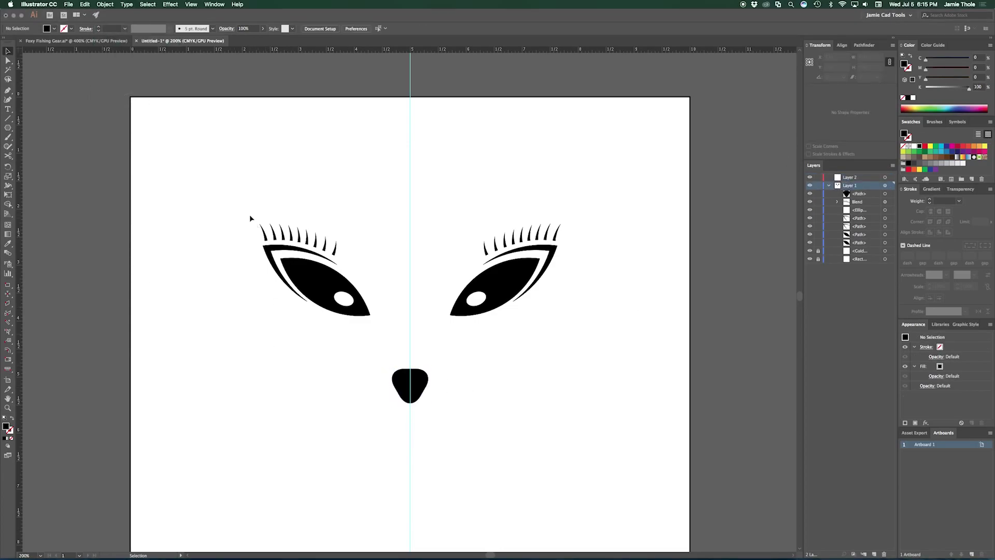
scroll(250, 218, down, 3)
Draw a spiky cheek tuft shape left of the nose with the Pen tool
key(p)
click(277, 319)
click(265, 355)
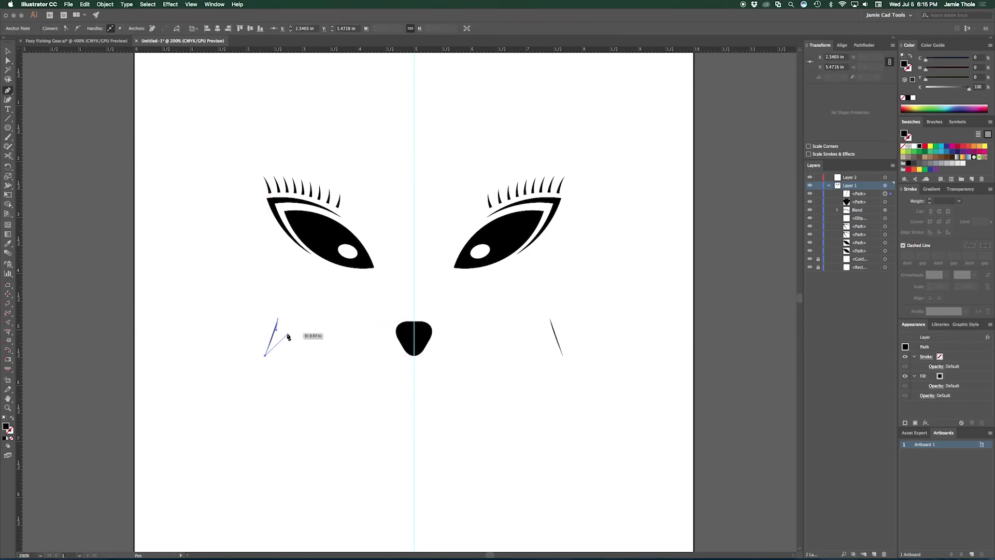
mouse_move(285, 324)
mouse_down()
mouse_move(275, 365)
mouse_move(289, 338)
mouse_move(298, 343)
mouse_up()
click(279, 367)
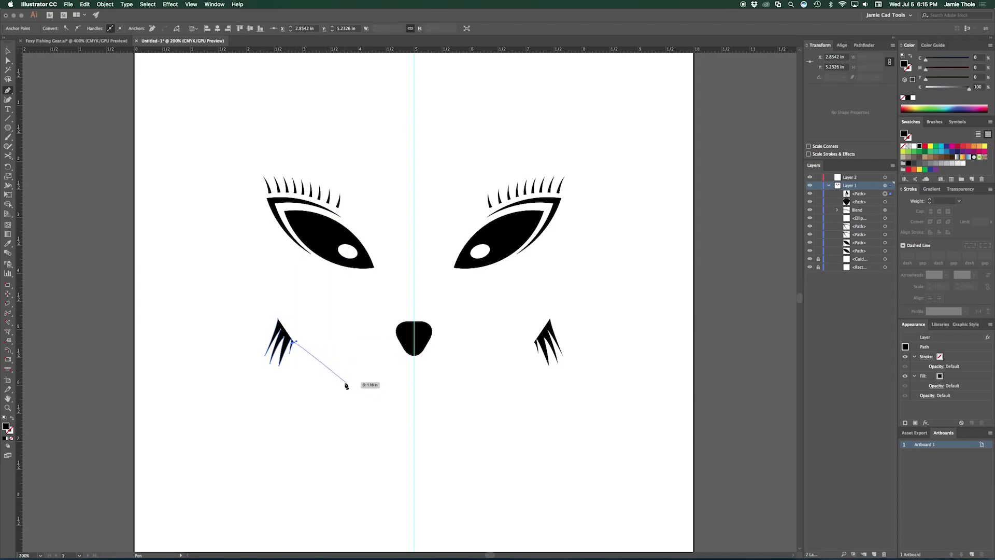
click(270, 320)
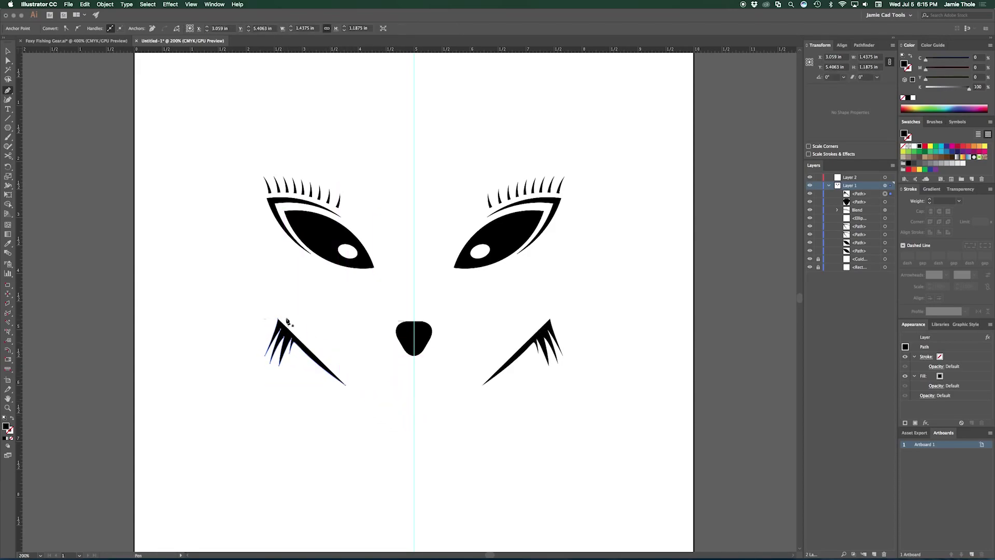
Rotate the left cheek tuft and move it into place
key(v)
click(282, 345)
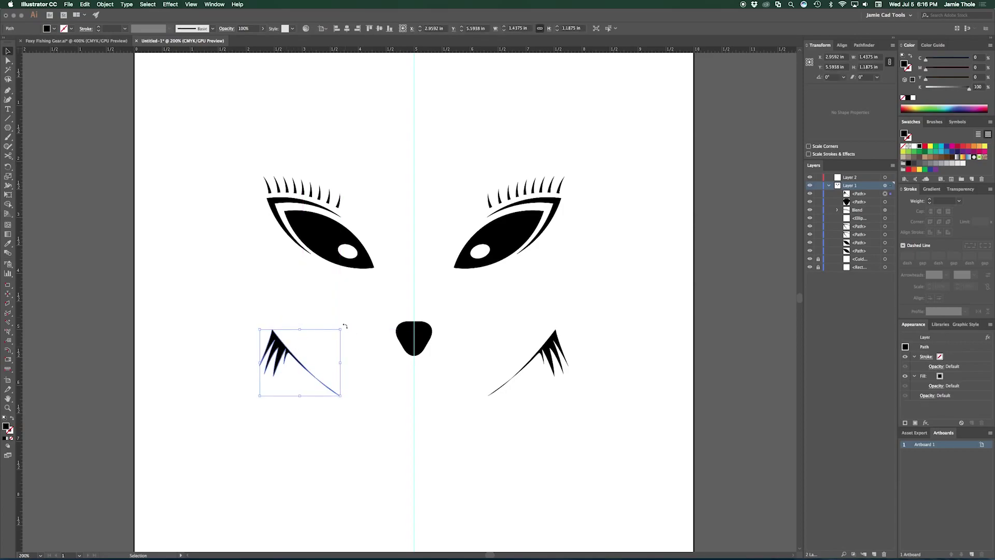
drag(352, 324, 346, 312)
drag(316, 373, 330, 388)
click(329, 433)
key(super+minus)
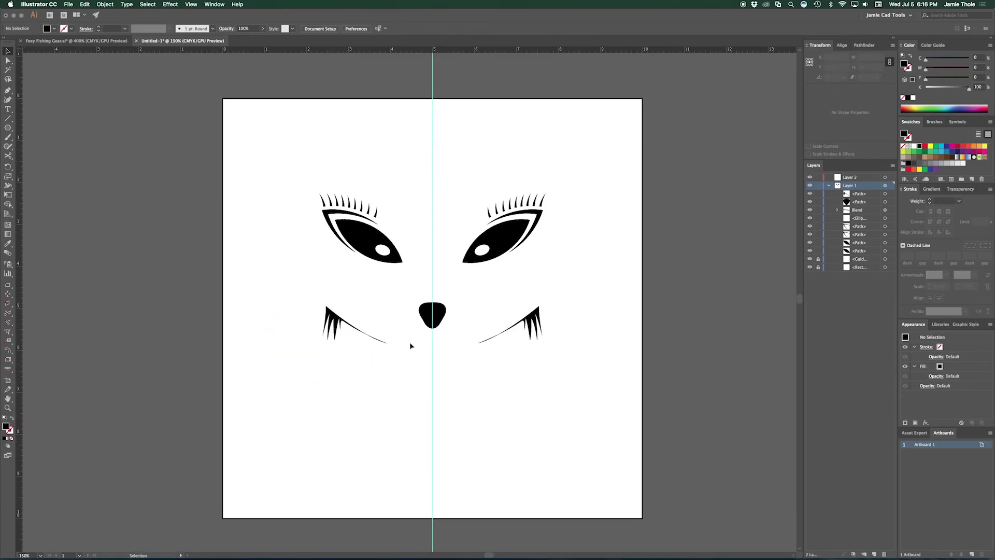
In isolation mode, reshape the tuft's tail anchors into a solid curved wedge
click(395, 329)
key(a)
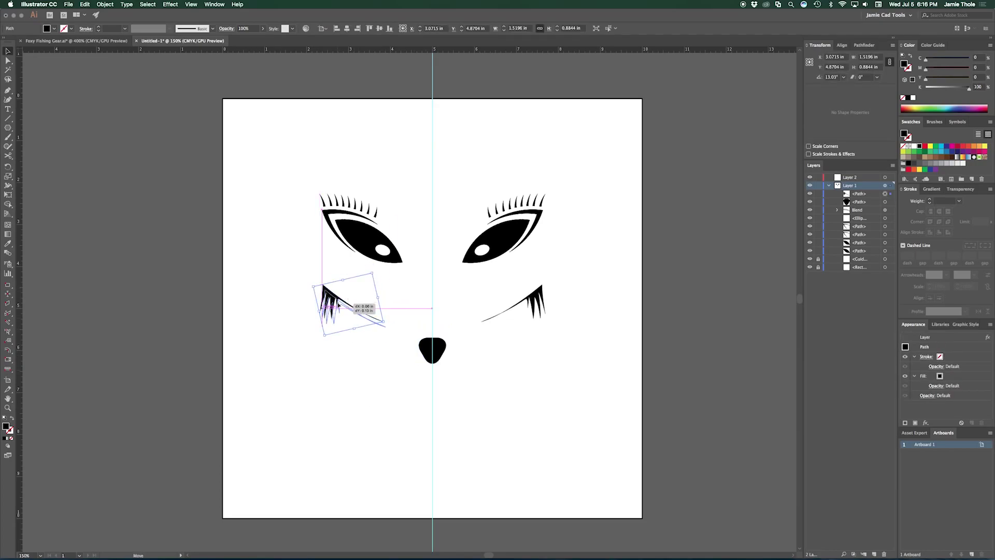
key(super+plus)
double_click(361, 321)
click(333, 310)
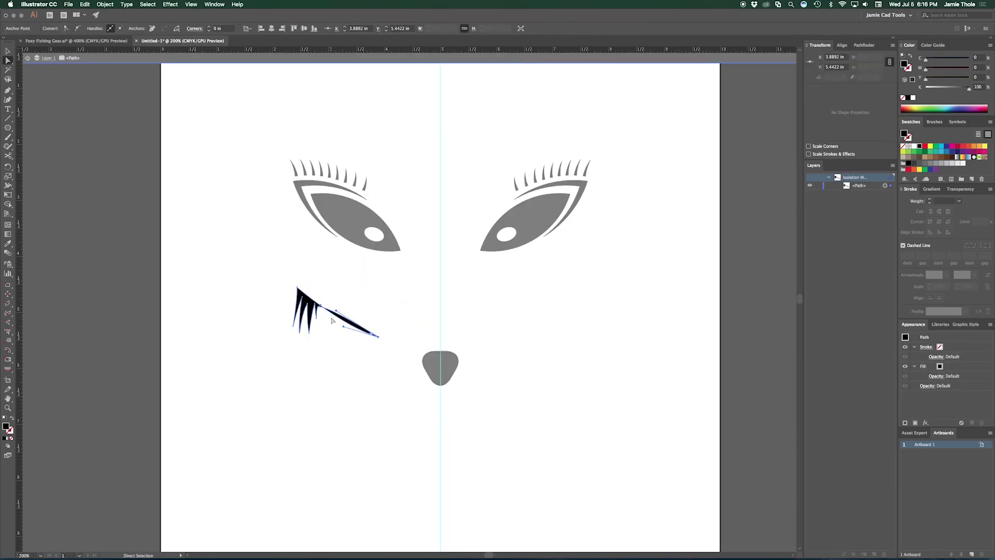
key(super+plus)
key(super+plus)
key(super+plus)
drag(275, 229, 155, 122)
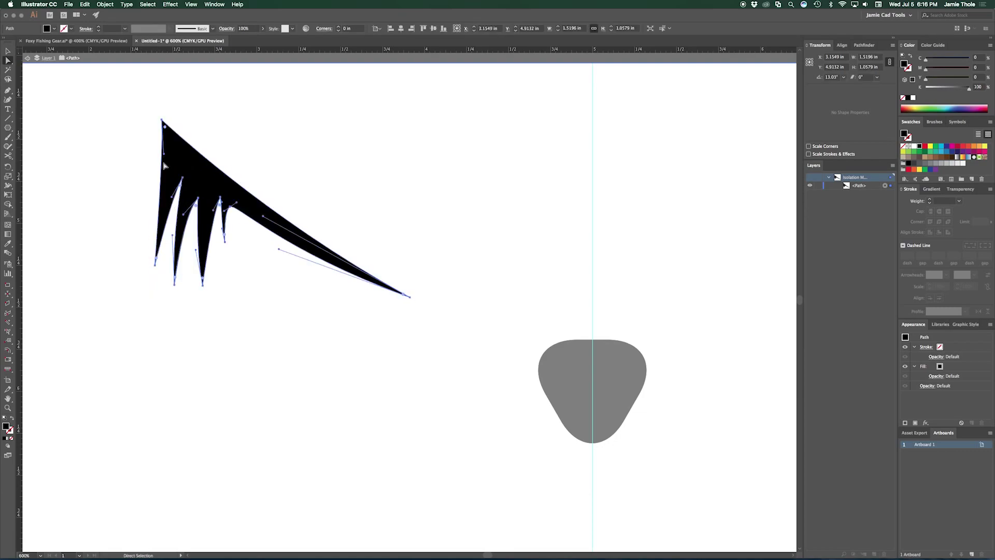
mouse_move(160, 158)
mouse_down()
mouse_move(166, 149)
mouse_move(134, 123)
mouse_up()
drag(176, 182, 306, 256)
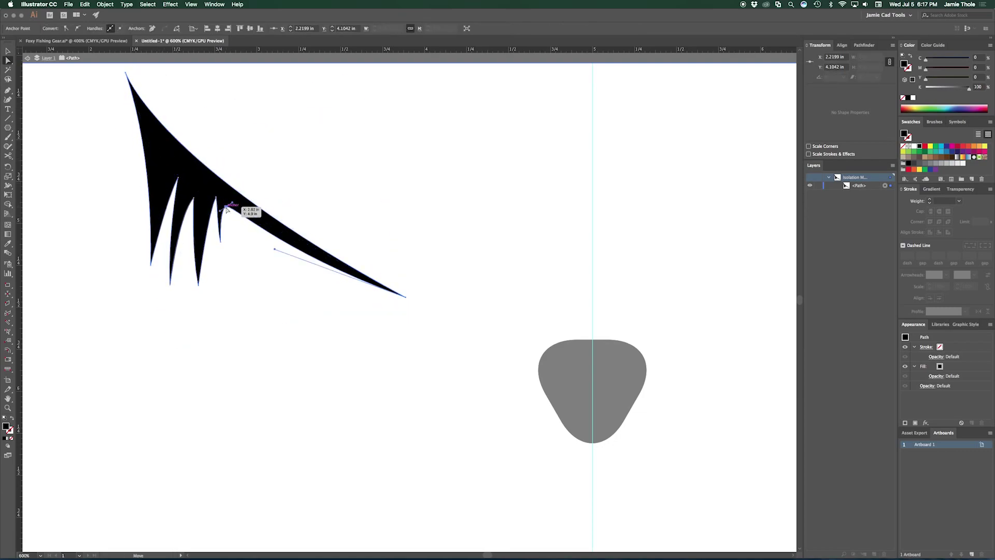
Leave isolation mode and reposition the left cheek tuft
scroll(219, 133, up, 3)
click(161, 133)
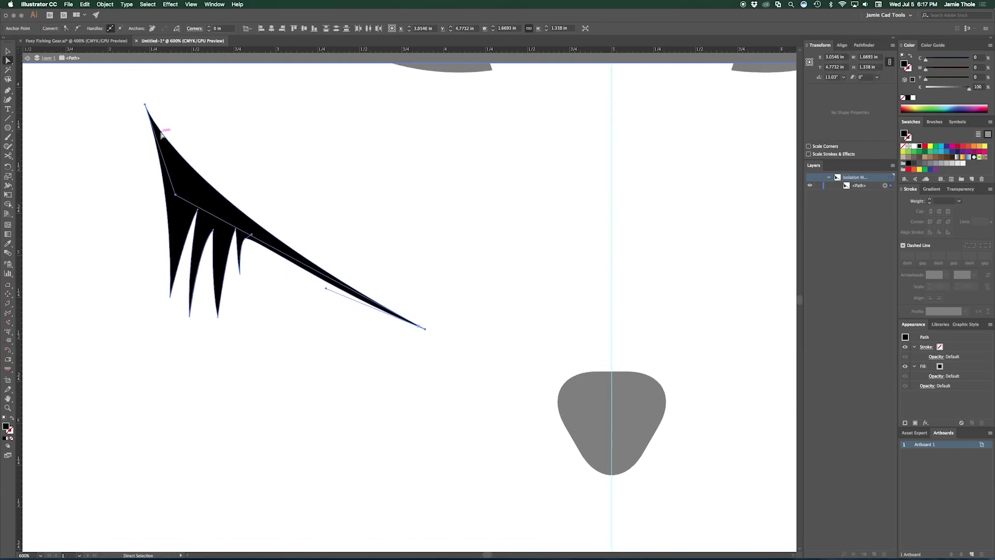
click(145, 105)
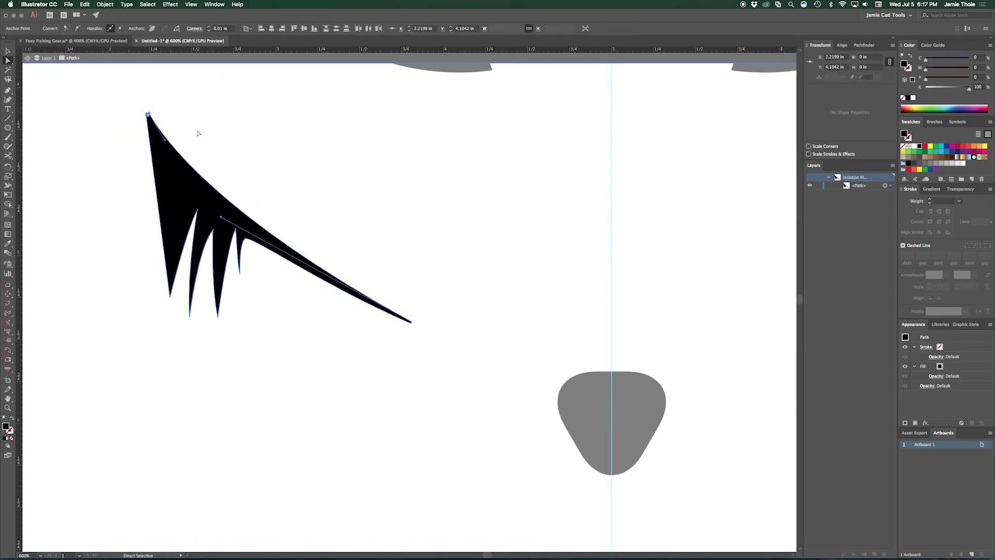
key(super+0)
key(Escape)
key(v)
drag(323, 315, 300, 327)
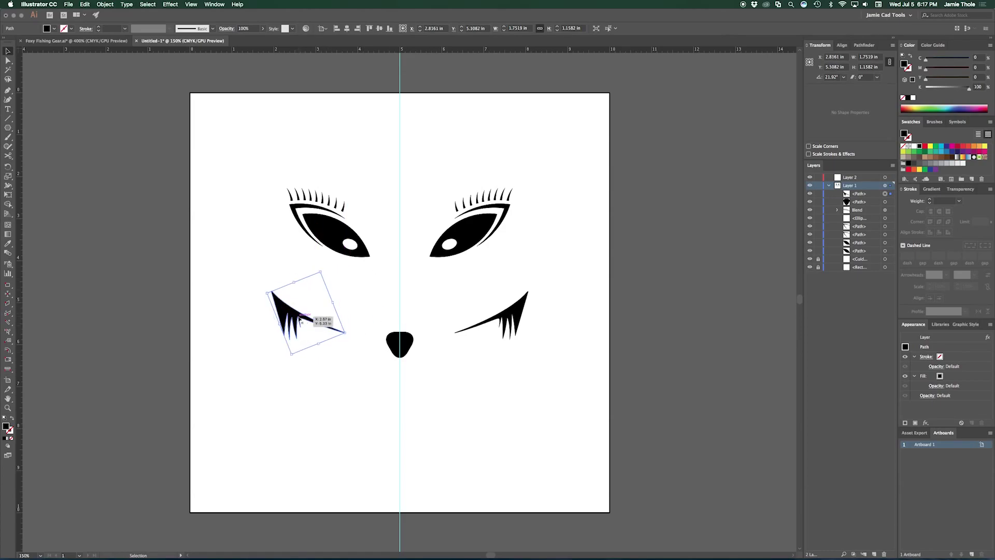
Move the eyes and nose down the face
click(240, 156)
mouse_move(240, 155)
mouse_down()
mouse_move(400, 342)
mouse_move(399, 383)
mouse_up()
click(350, 192)
key(super+plus)
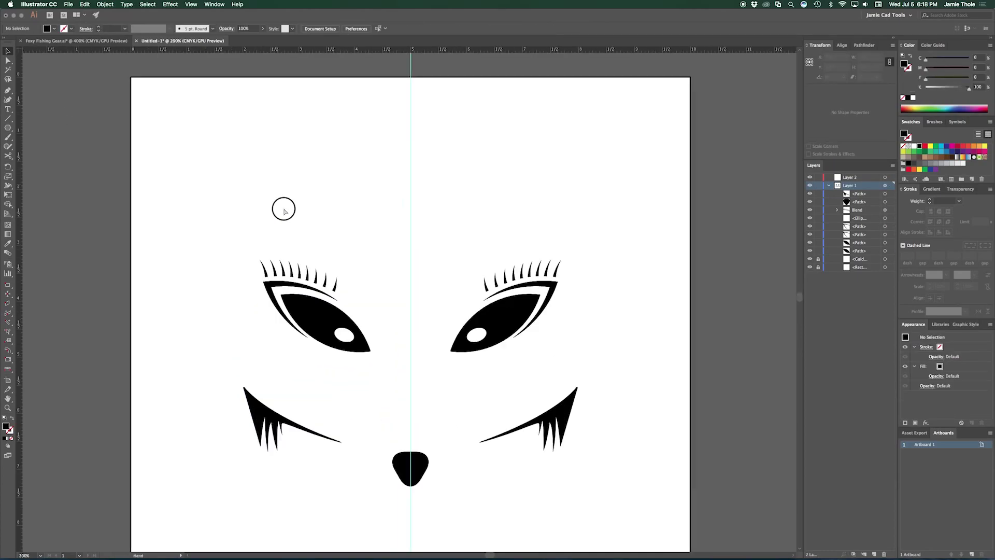
Pen a pointed black ear above the left eye and adjust its bottom-right corner anchor
key(p)
drag(249, 213, 250, 214)
drag(301, 115, 307, 110)
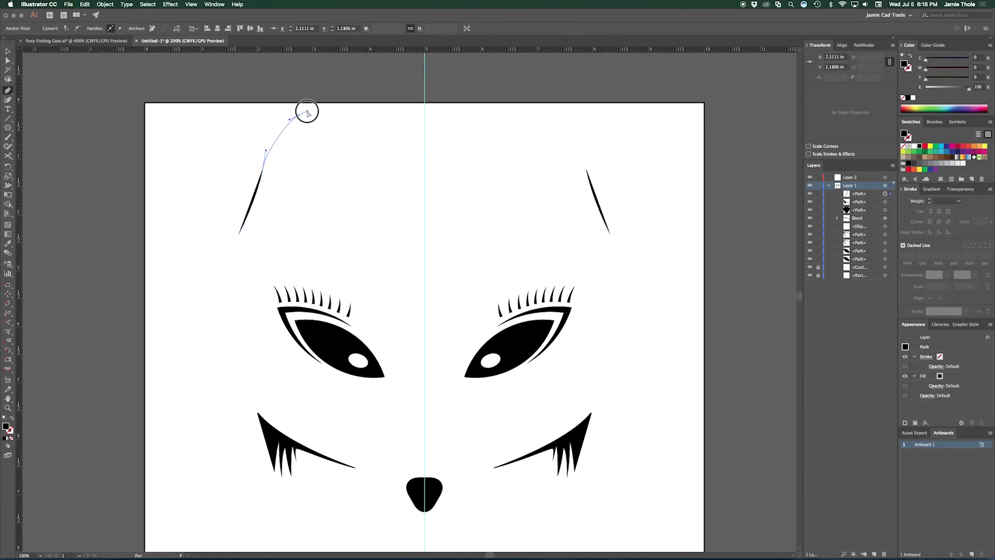
drag(322, 164, 332, 187)
mouse_move(351, 220)
mouse_down()
mouse_move(367, 242)
mouse_move(336, 222)
mouse_up()
key(a)
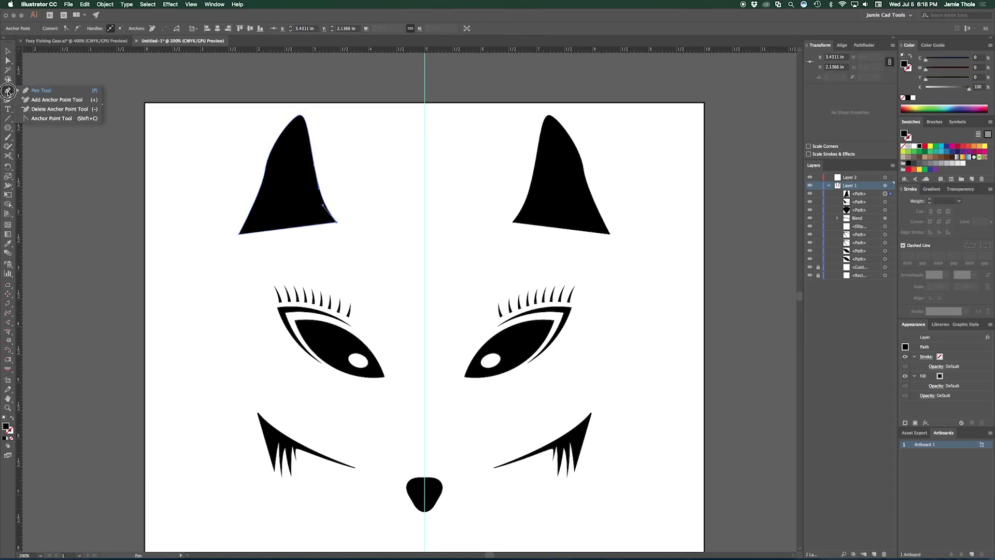
click(9, 139)
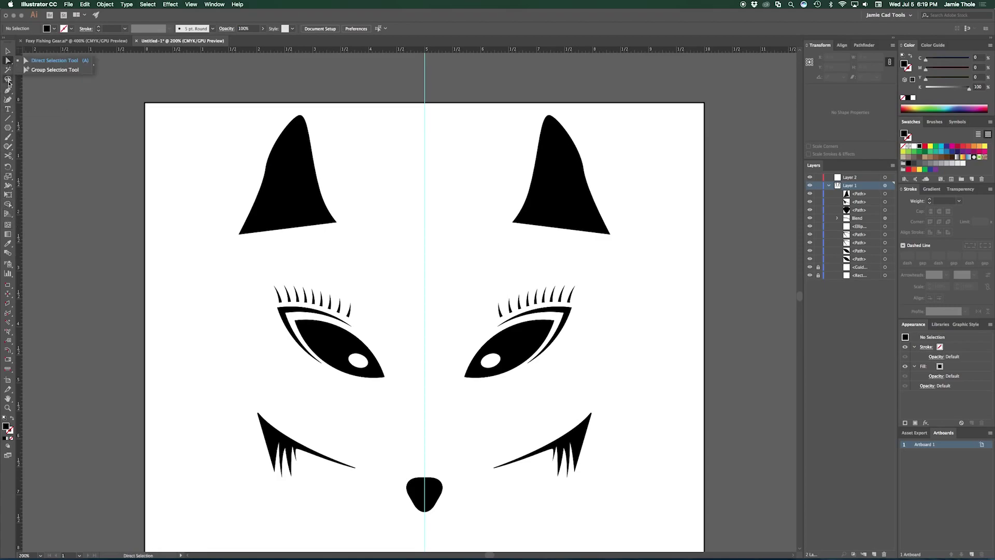
Paste a rotated copy behind the left ear and subtract it, leaving a thin curved outline
click(8, 167)
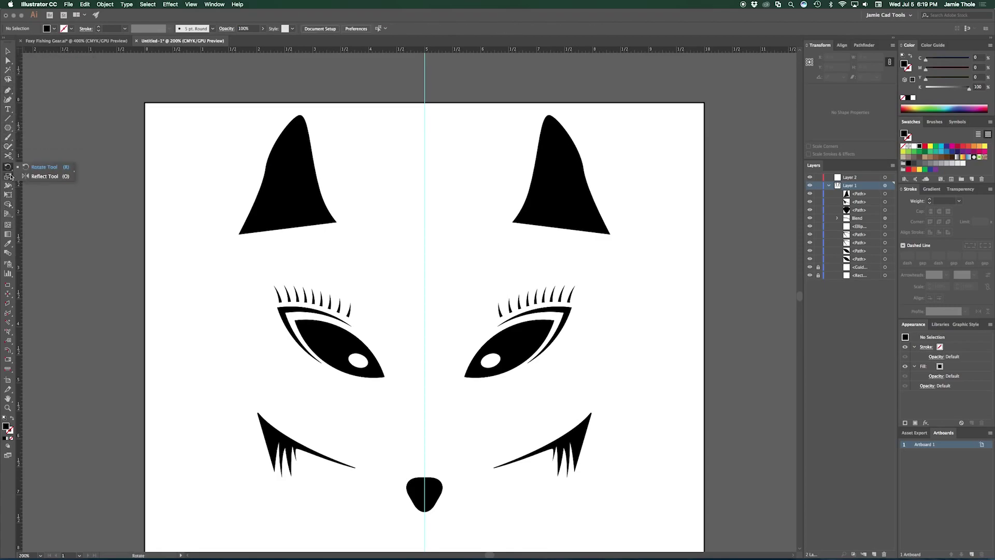
key(super+z)
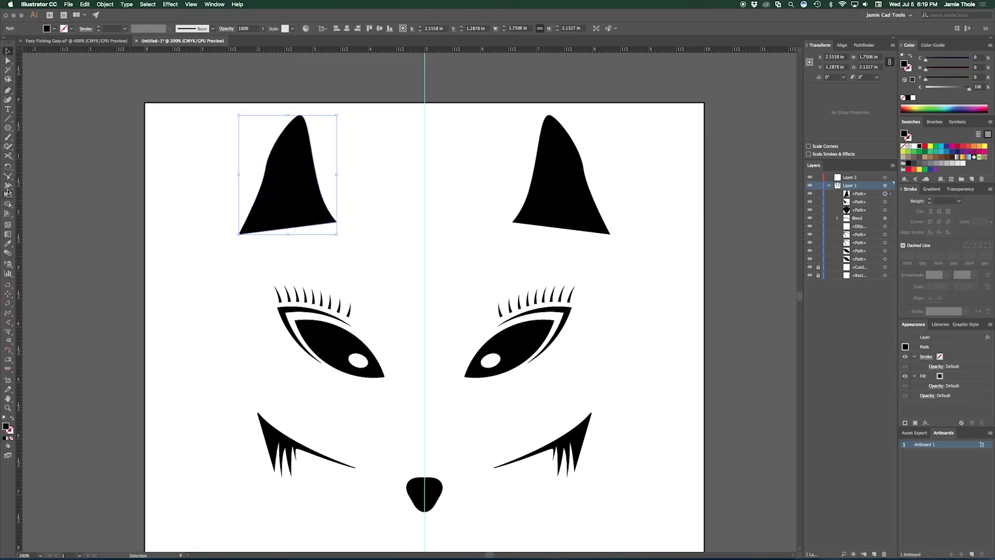
drag(7, 185, 36, 194)
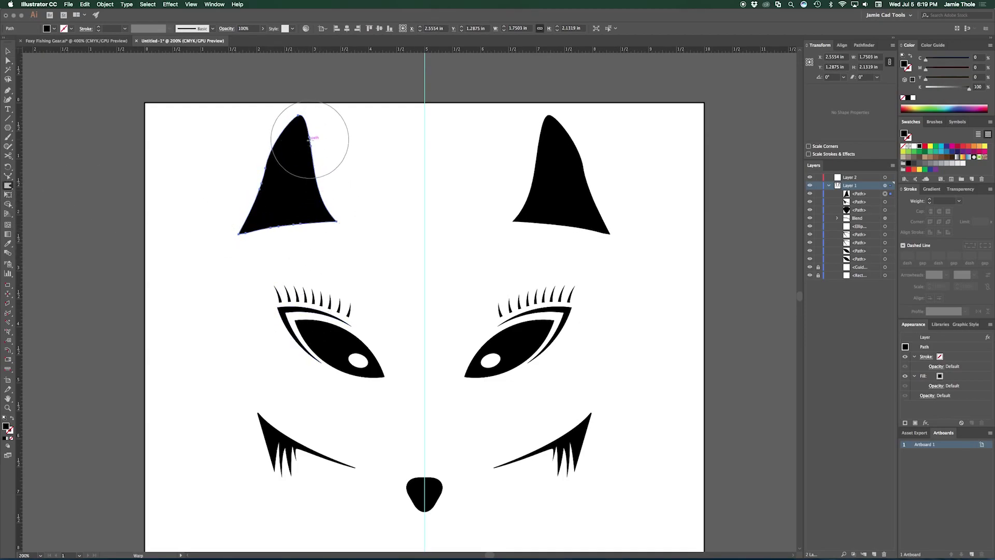
key(super+c)
key(super+b)
mouse_move(338, 143)
mouse_down()
mouse_move(276, 243)
mouse_move(239, 247)
mouse_up()
click(243, 228)
Flip the outline ear and move it outward into place at the top of the face
drag(313, 222, 332, 212)
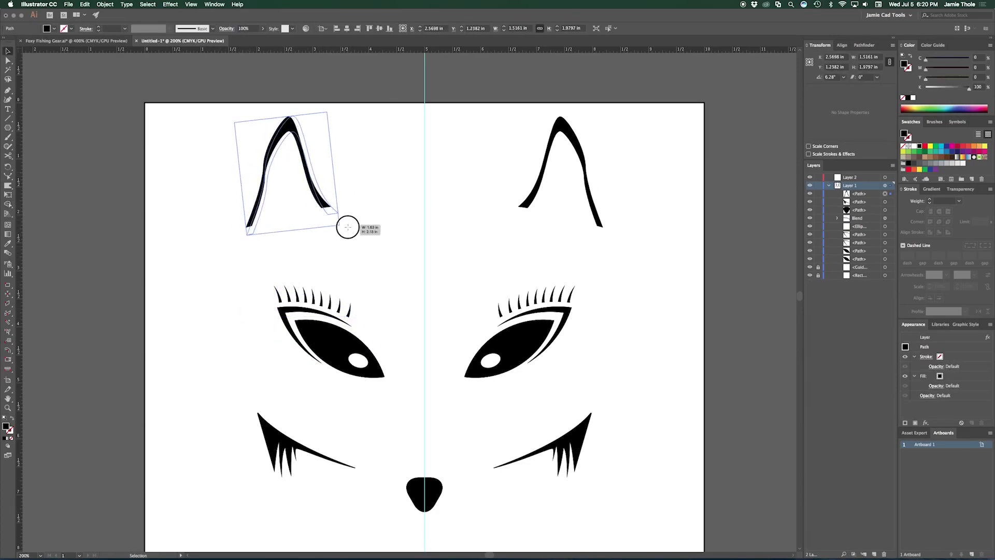
click(892, 45)
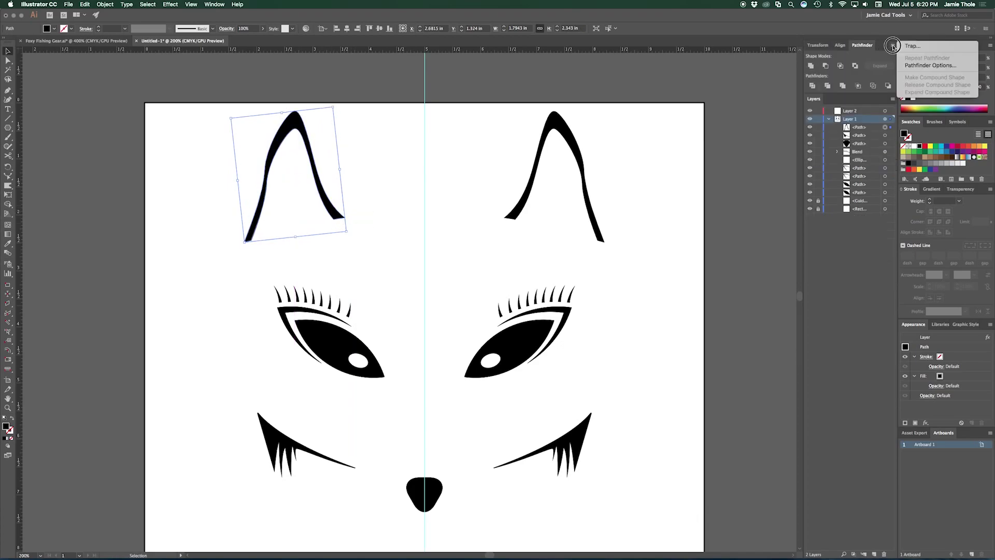
click(881, 72)
drag(284, 221, 260, 231)
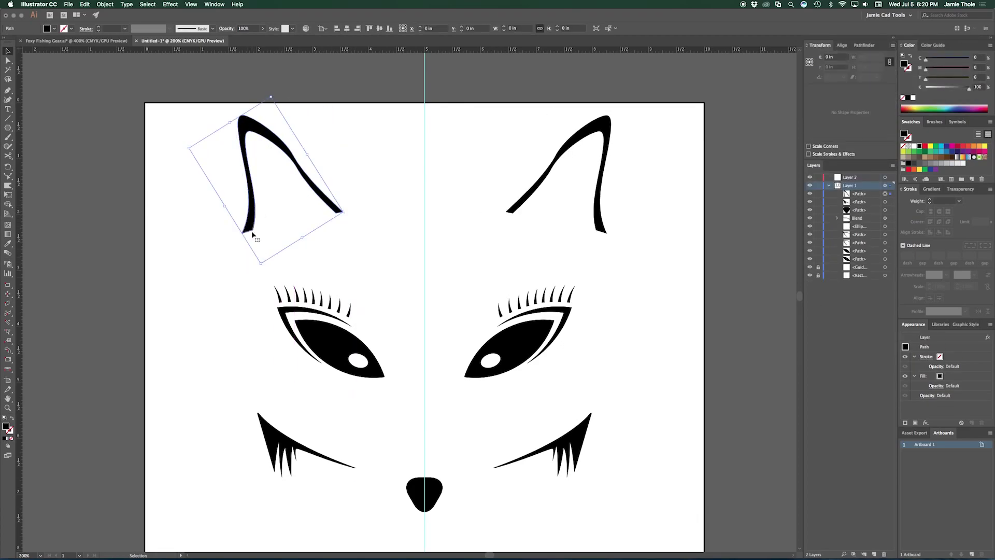
Drag ear anchors with Direct Selection to reshape the ear tip and curve
click(269, 222)
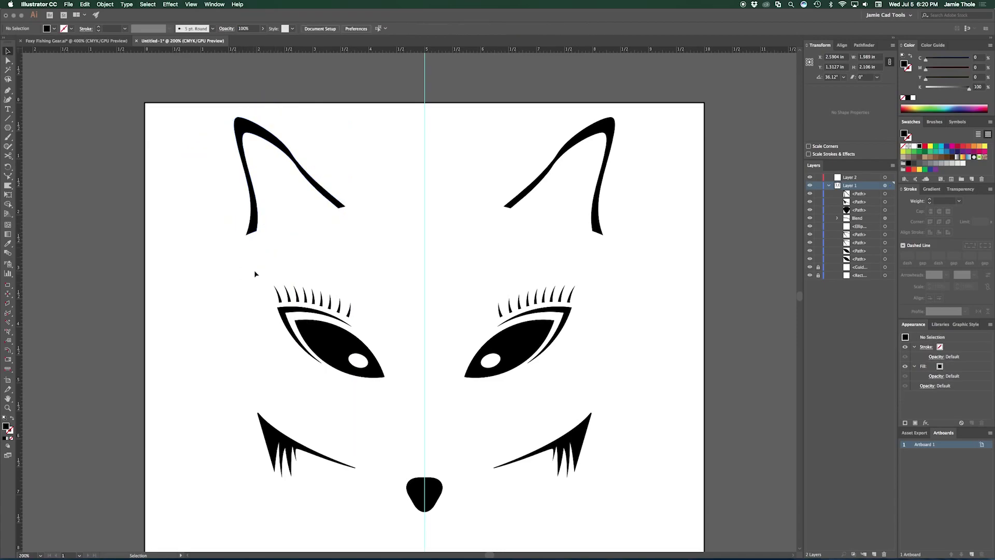
key(a)
drag(253, 220, 256, 209)
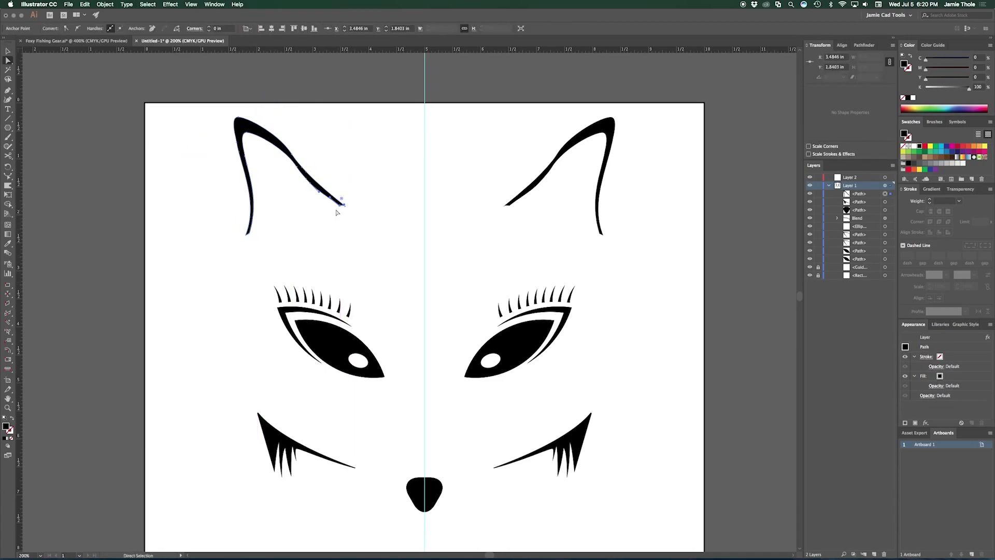
key(ctrl+plus)
key(ctrl+plus)
key(ctrl+plus)
drag(422, 297, 417, 304)
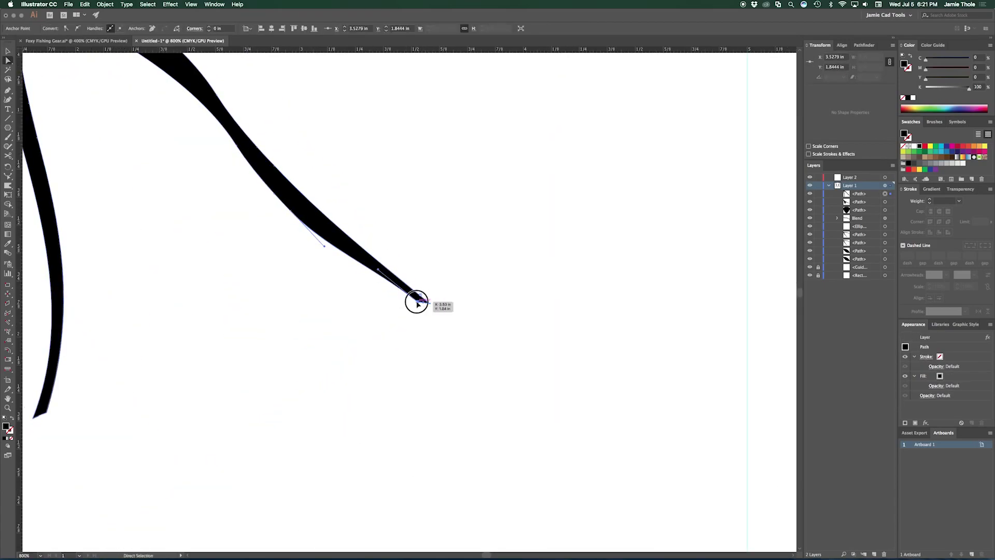
drag(240, 149, 267, 196)
key(ctrl+minus)
key(v)
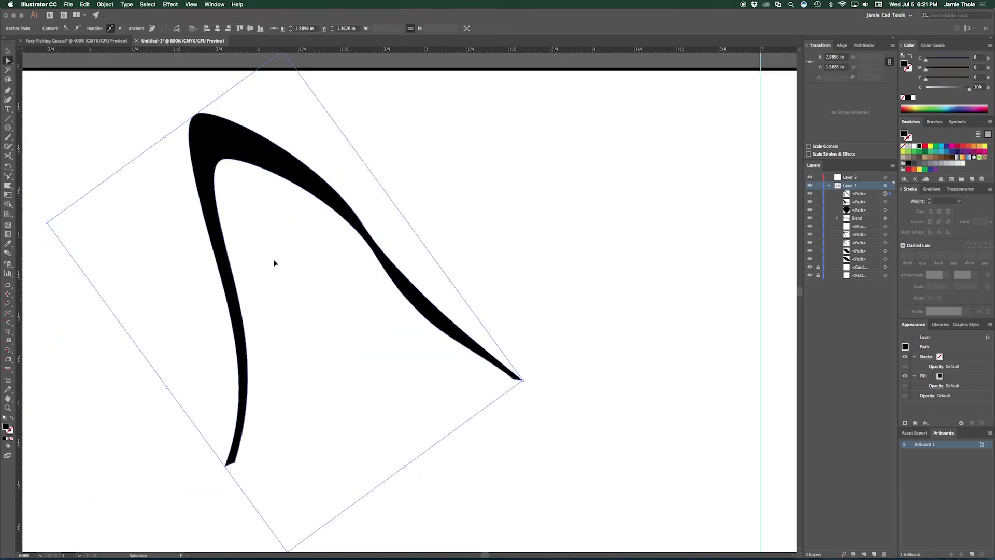
key(ctrl+0)
Isolate the left ear, bend its inner edge to a fine point, then exit isolation
click(321, 244)
double_click(322, 244)
key(a)
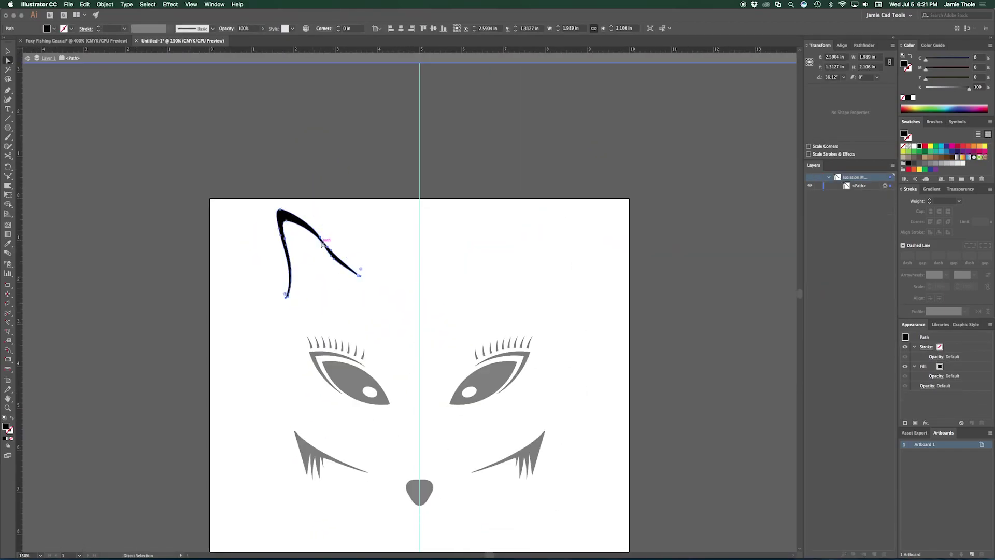
key(ctrl+plus)
key(ctrl+plus)
key(ctrl+plus)
drag(446, 314, 443, 316)
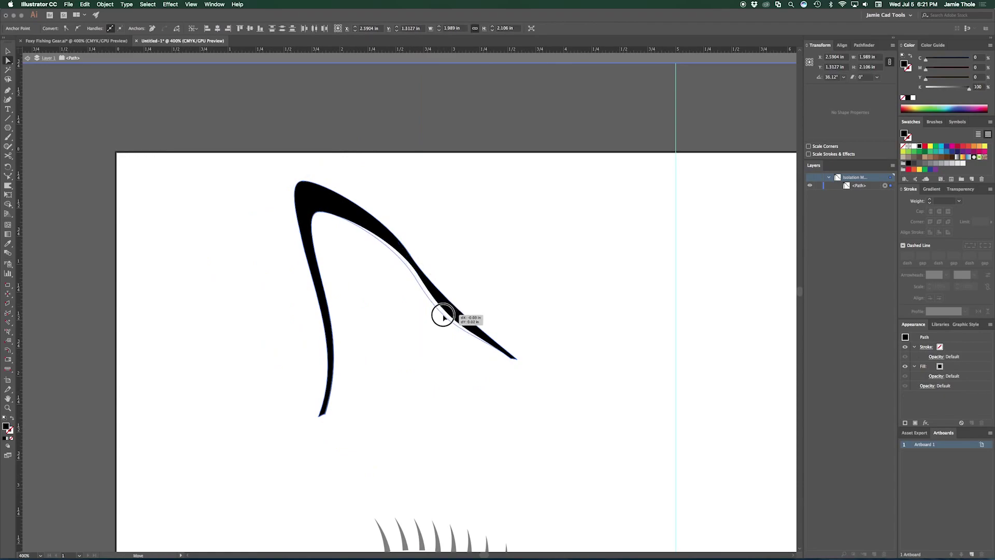
click(409, 255)
key(ctrl+0)
key(Escape)
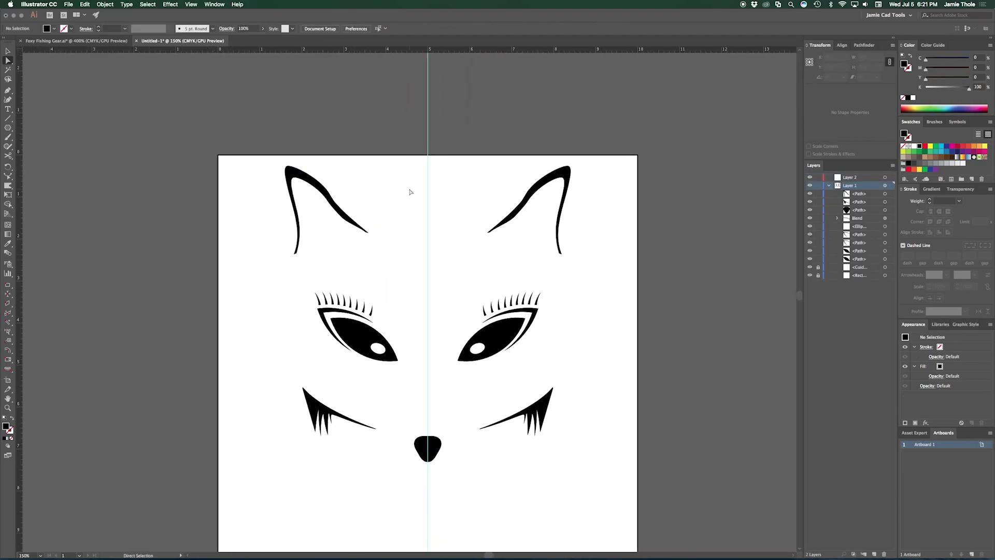
Delete the old ears and draw a new triangular left ear with the Pen tool
click(348, 216)
key(Delete)
key(p)
drag(282, 276, 293, 238)
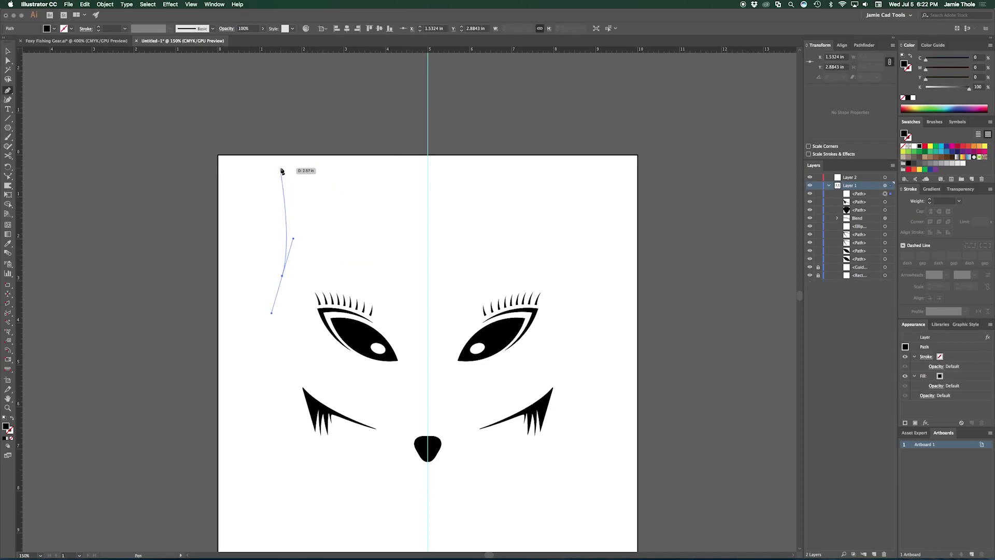
click(280, 167)
click(364, 262)
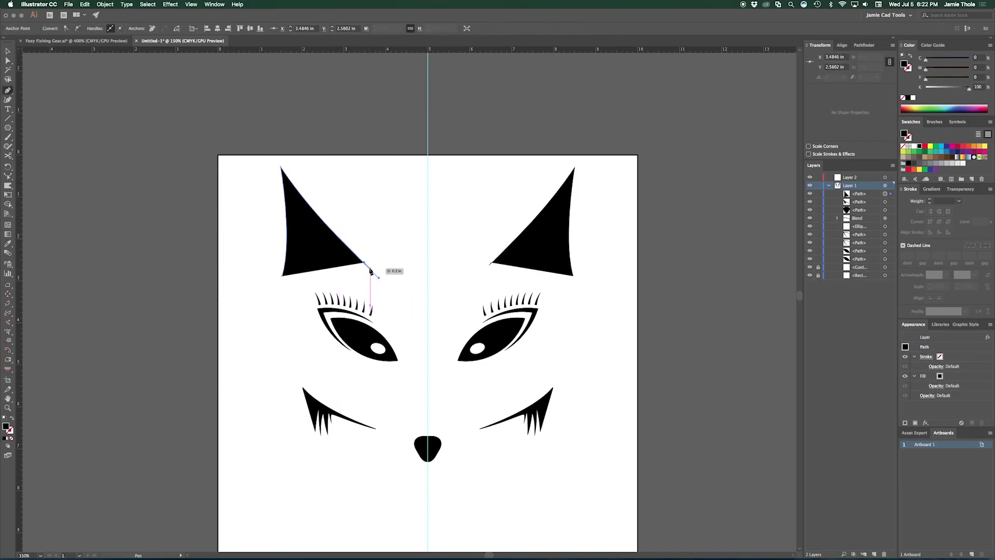
Curve the new ear's lower edge by moving its tip anchor
key(ctrl+plus)
key(ctrl+plus)
key(ctrl+plus)
key(a)
drag(292, 201, 311, 229)
key(v)
key(ctrl+minus)
key(ctrl+minus)
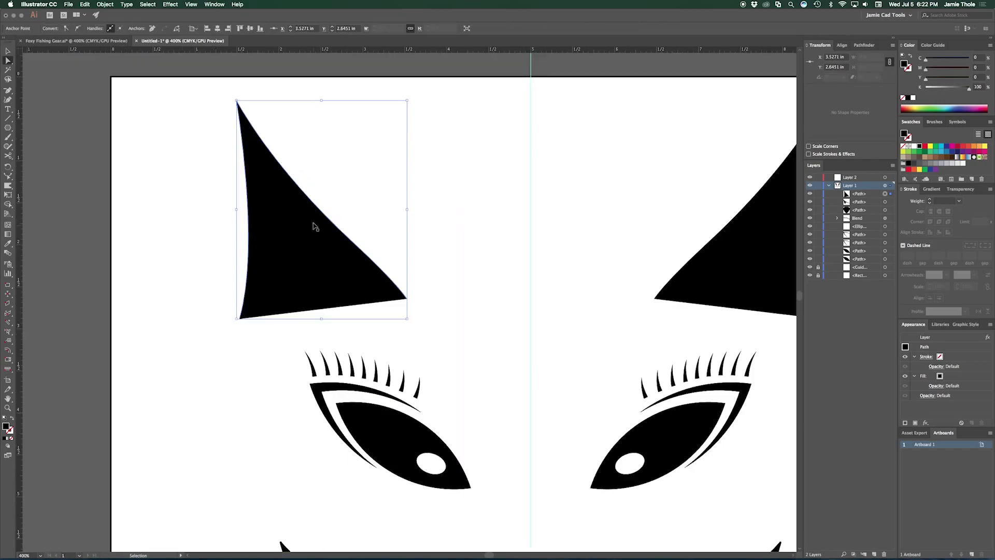
Paste a copy over the ear and shrink it to hollow the ear out
key(ctrl+minus)
key(ctrl+shift+a)
mouse_move(321, 266)
mouse_down()
mouse_move(318, 256)
mouse_move(342, 259)
mouse_move(334, 241)
mouse_up()
Move the inner ear anchors to thin the outline, then shift the lower lashes up and outward
key(a)
click(276, 224)
key(ctrl+plus)
key(ctrl+plus)
key(ctrl+plus)
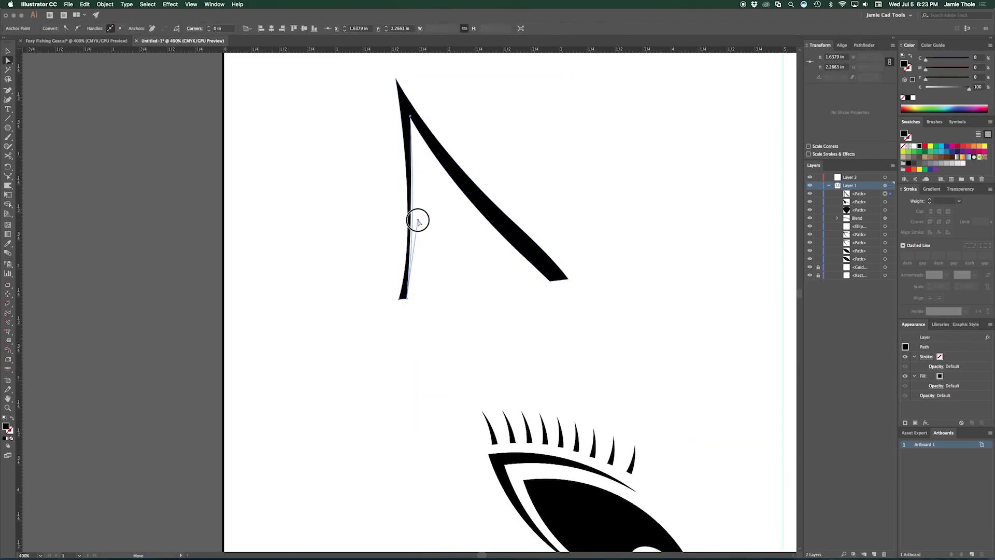
drag(406, 298, 402, 298)
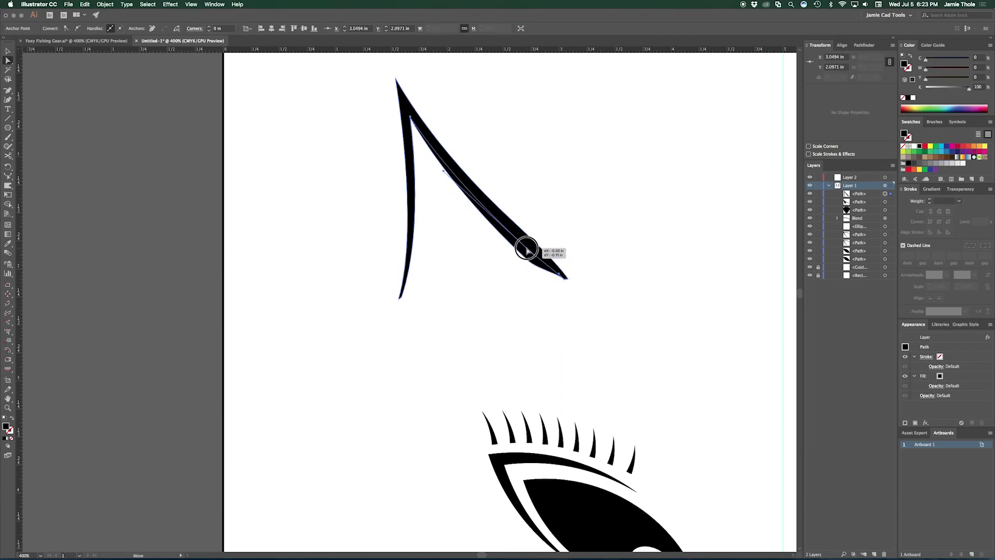
drag(526, 250, 535, 255)
key(ctrl+minus)
key(ctrl+minus)
key(ctrl+minus)
click(421, 239)
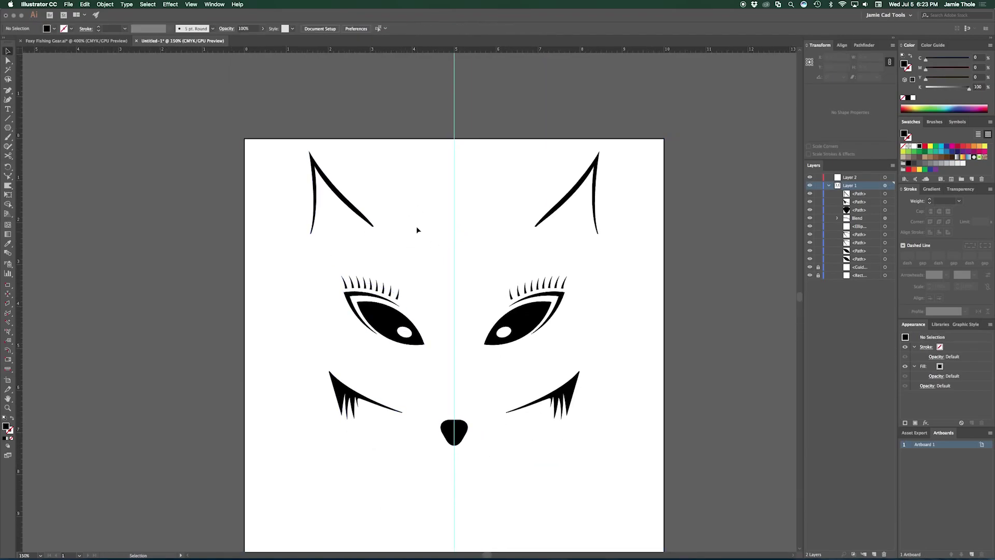
drag(335, 397, 321, 398)
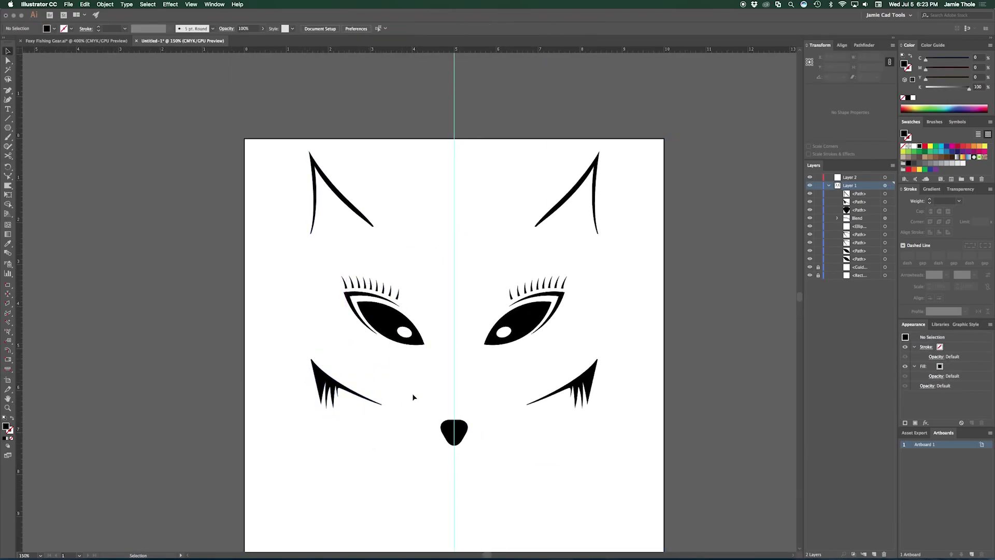
Copy the fox face into the Foxy Fishing Gear document, scale it above the text, and isolate it
drag(415, 399, 320, 181)
key(ctrl+z)
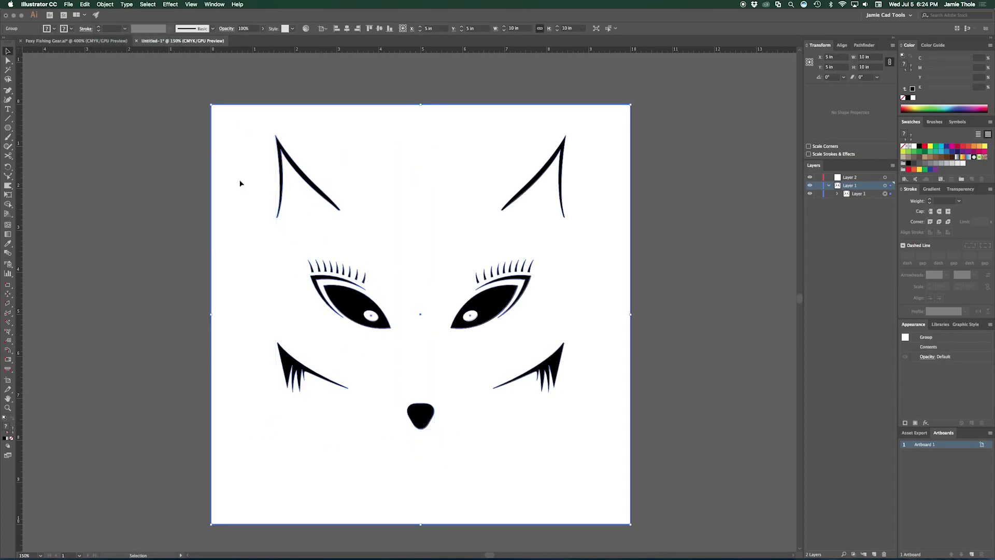
click(96, 41)
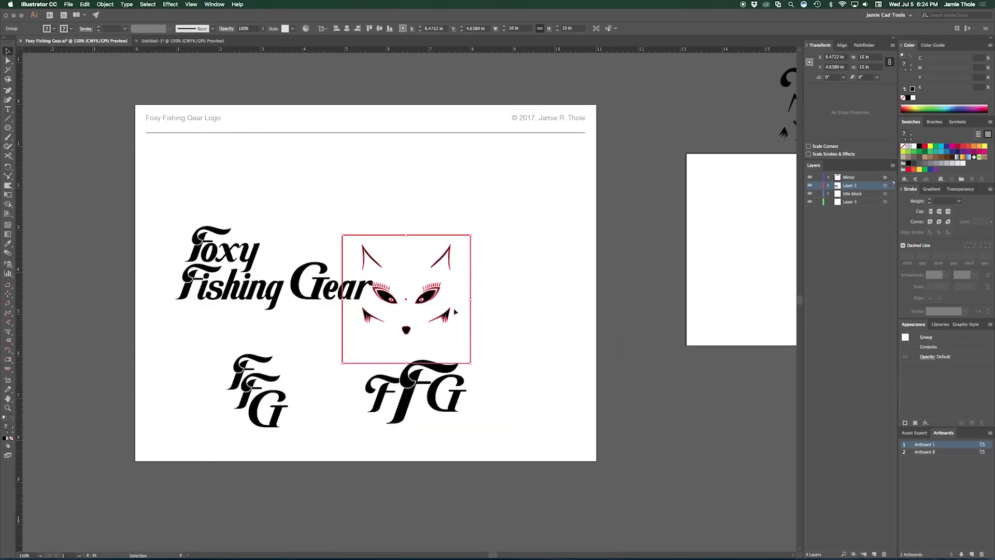
key(ctrl+v)
right_click(474, 313)
click(503, 302)
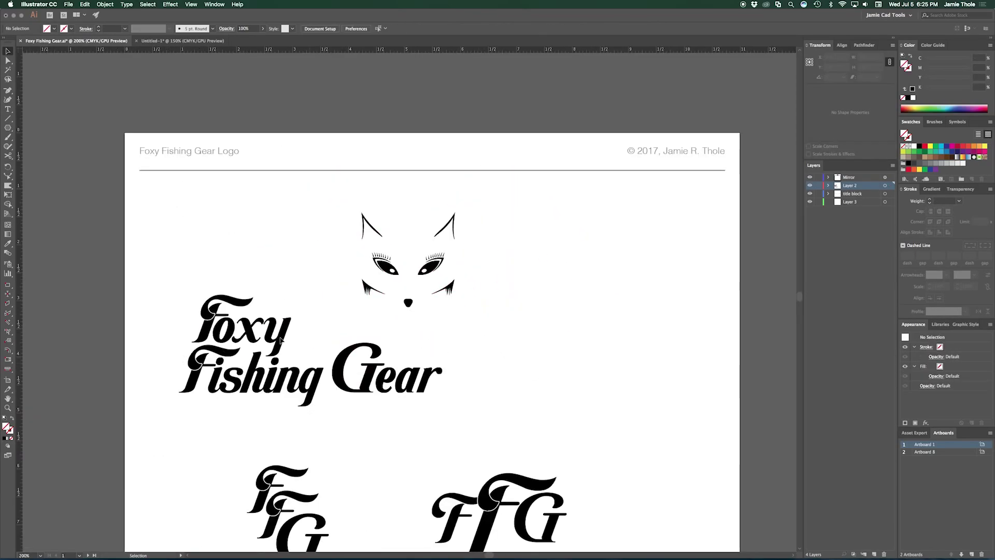
double_click(280, 340)
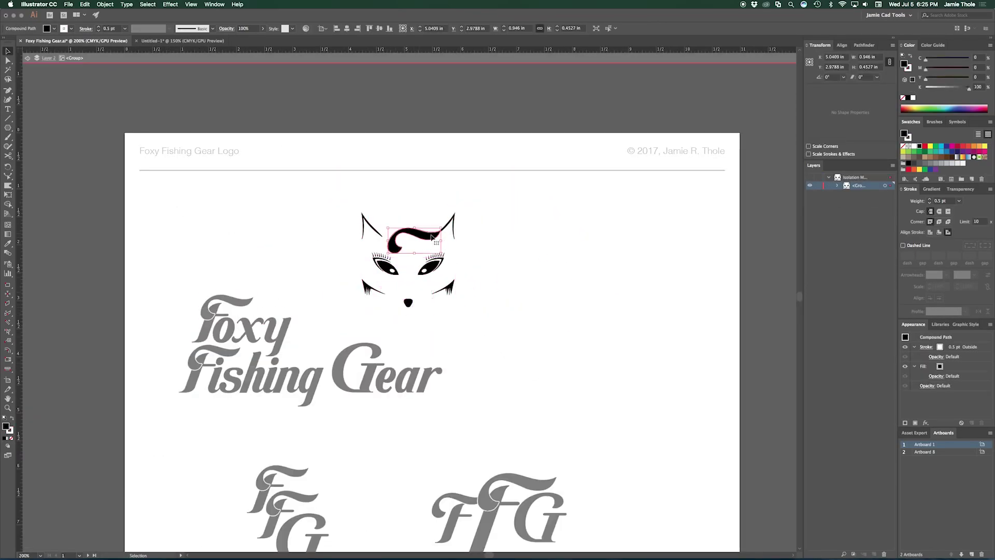
Apply Offset Path of -0.02 in to the forehead swoosh to thin it
click(407, 237)
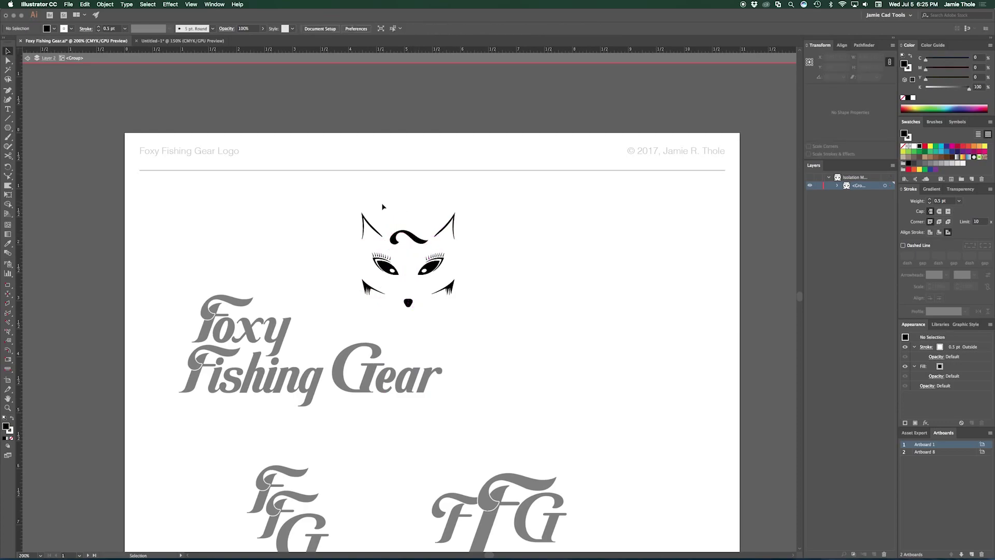
click(105, 4)
click(148, 208)
click(8, 106)
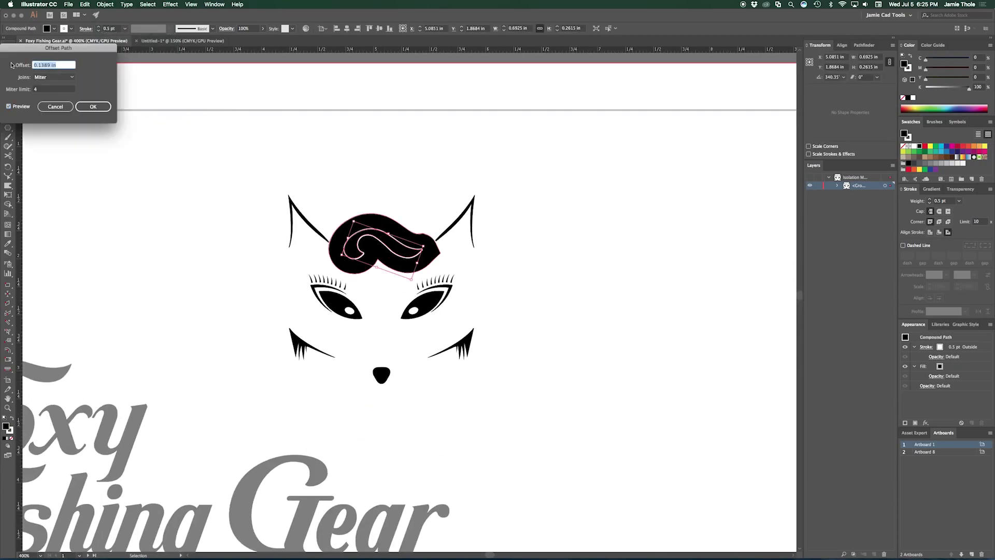
text(-0.02)
key(Tab)
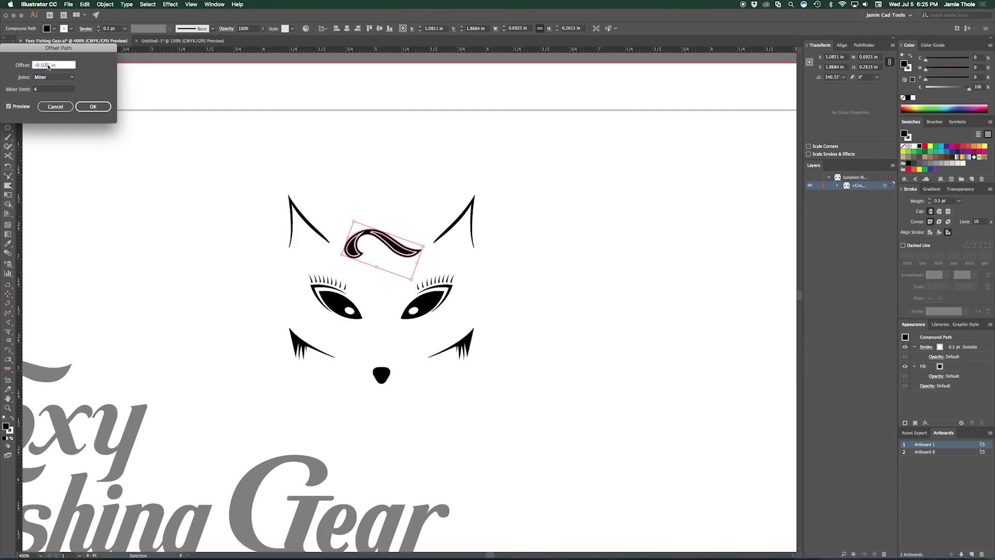
key(Return)
Reshape the thinned swoosh into an infinity loop inside the isolated fox group
double_click(393, 188)
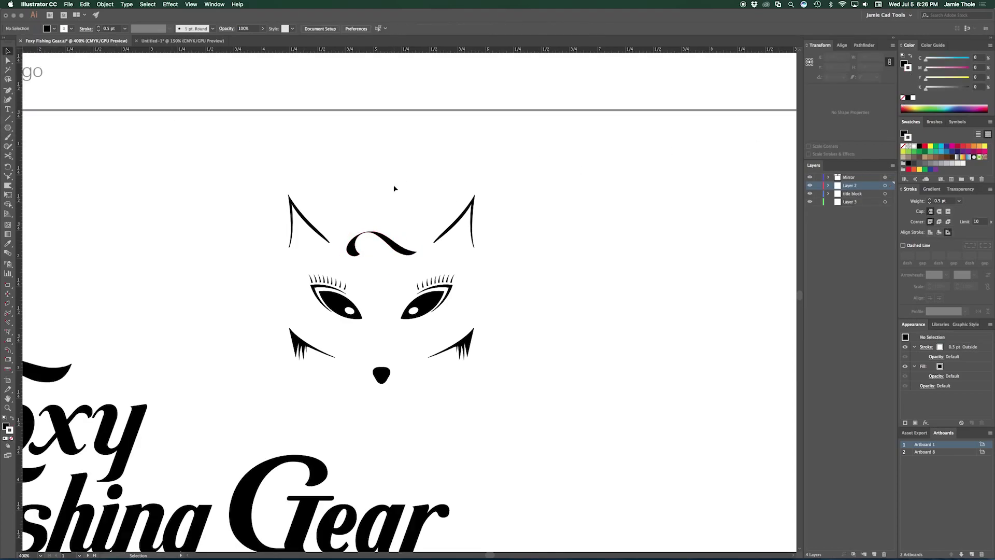
click(381, 244)
double_click(380, 244)
click(893, 45)
click(849, 94)
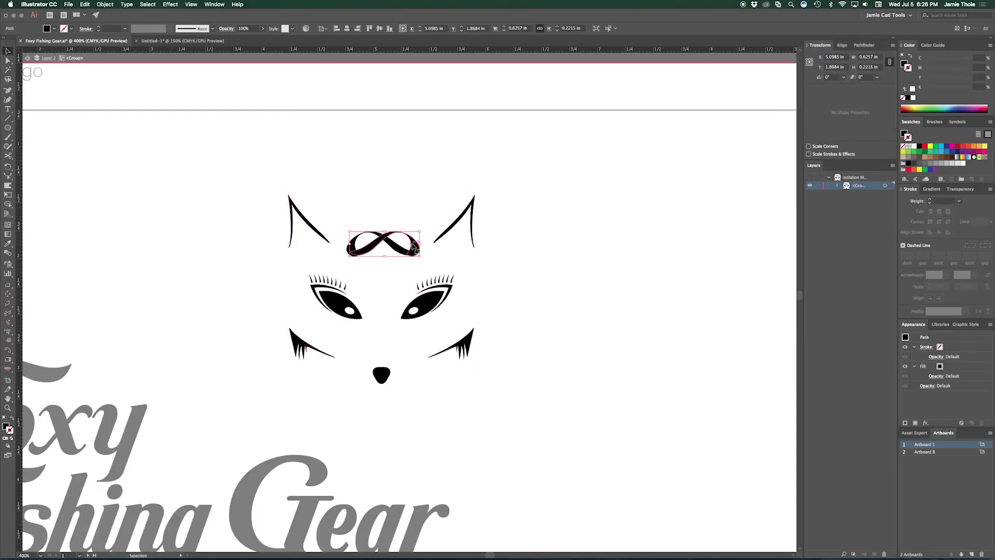
drag(414, 250, 420, 242)
click(402, 200)
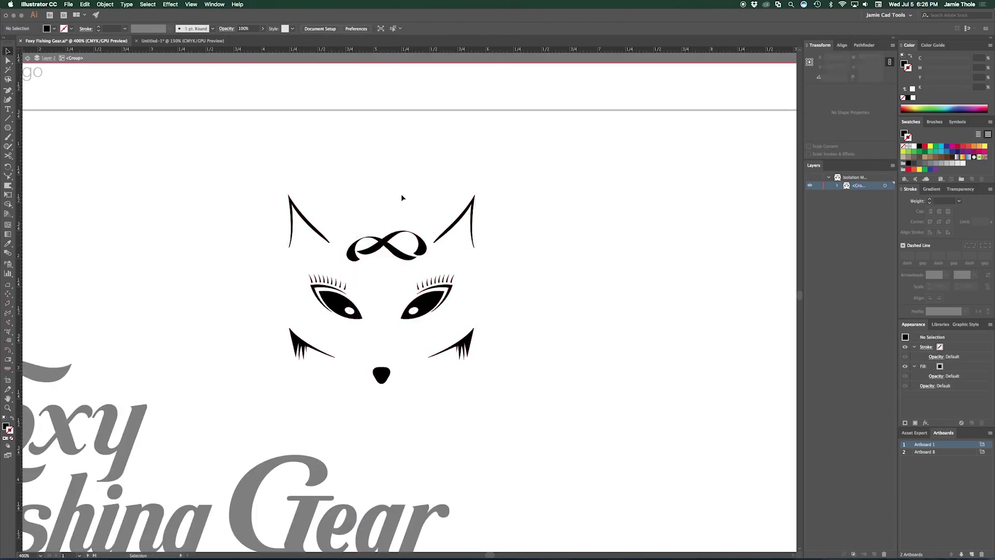
click(396, 253)
Group the script Foxy Fishing Gear text with the fox face, placed right of the head
double_click(443, 168)
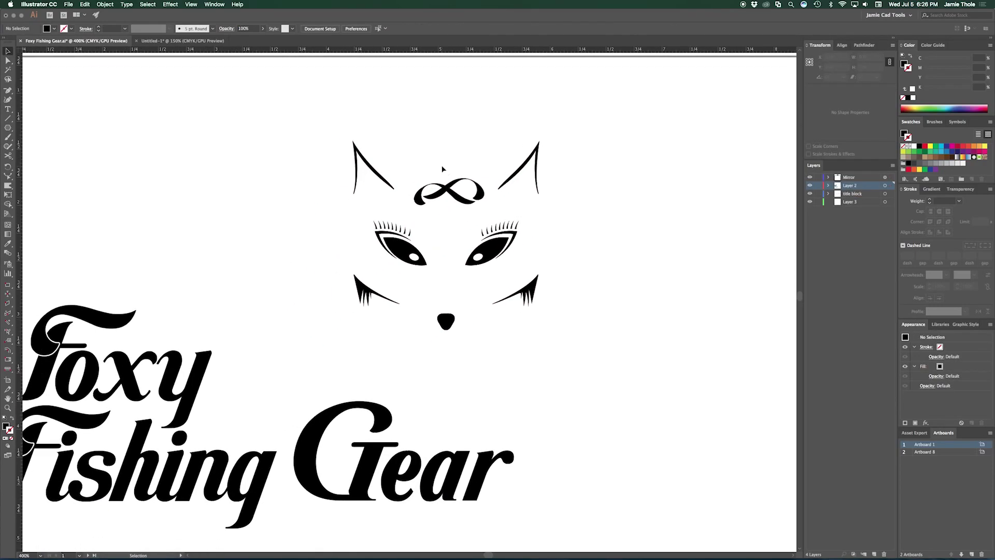
key(super+minus)
key(super+minus)
mouse_move(354, 280)
mouse_down()
mouse_move(207, 330)
mouse_move(334, 311)
mouse_up()
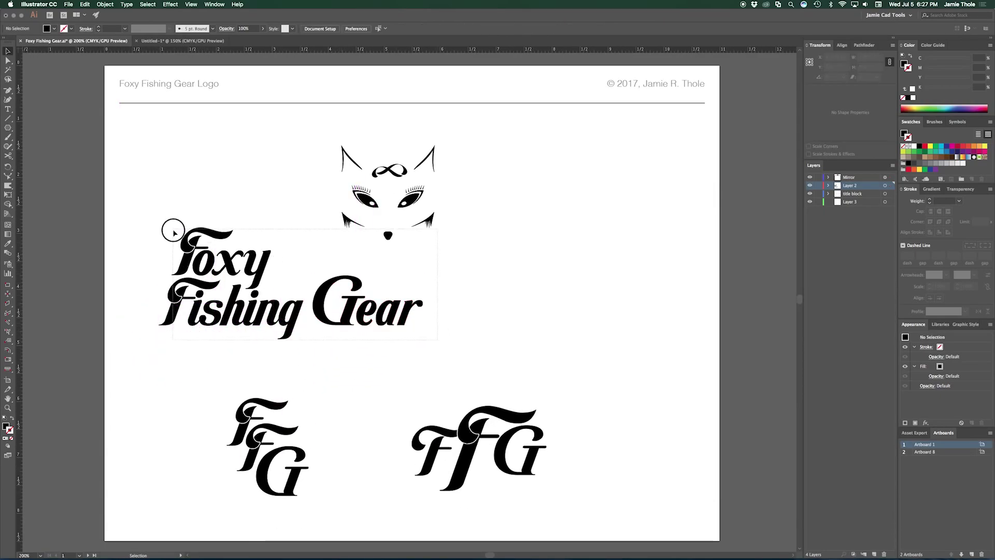
mouse_move(173, 229)
mouse_down()
mouse_move(330, 324)
mouse_move(644, 246)
mouse_up()
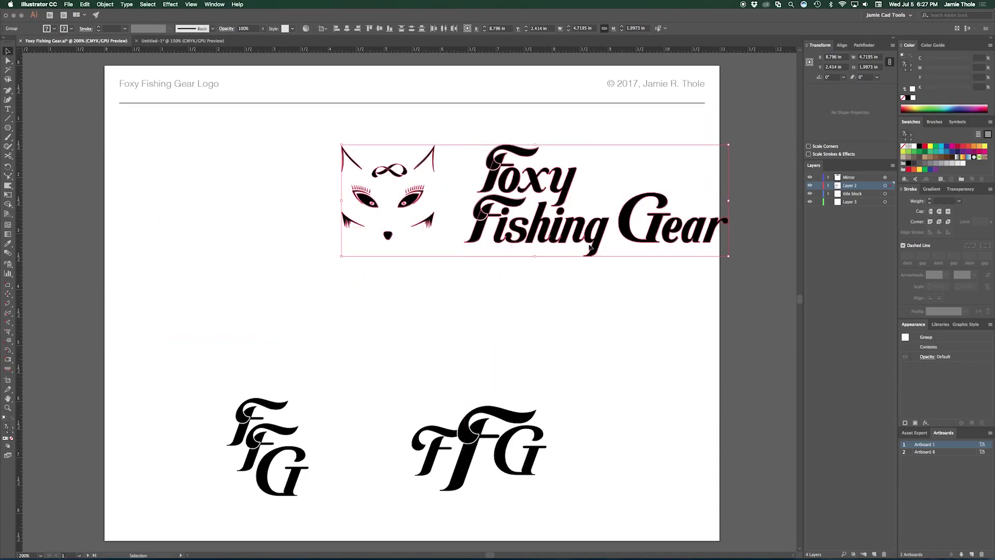
shift+click(386, 208)
key(super+g)
drag(537, 207, 453, 242)
Drag the grouped logo down-left into place and bring up the font manager
key(m)
drag(347, 180, 257, 279)
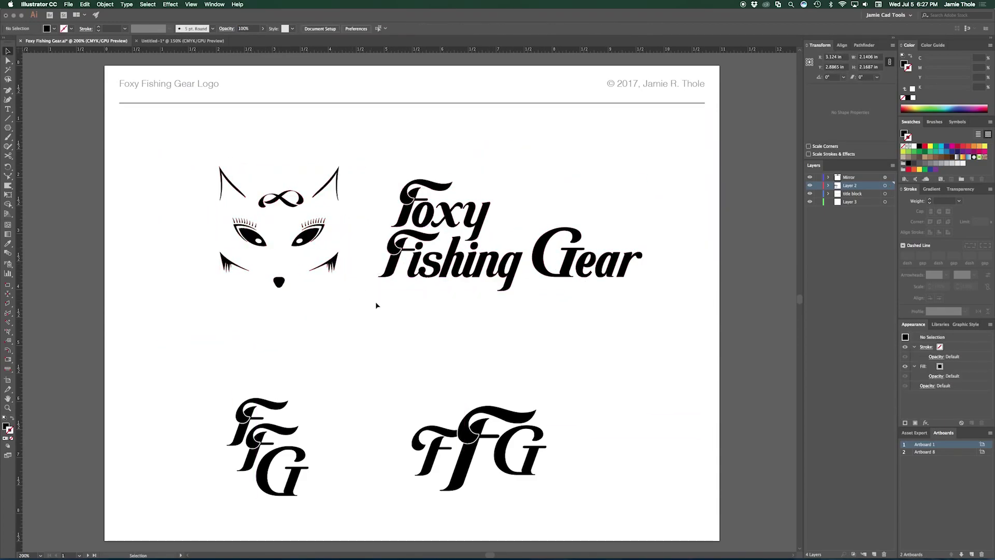
scroll(373, 303, up, 1)
click(516, 549)
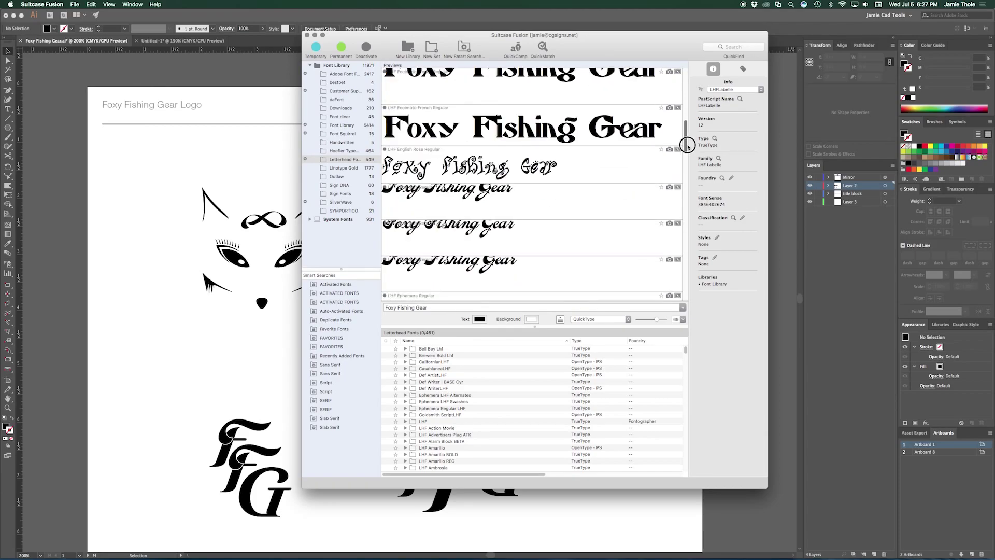
Browse Letterhead, Hoefler Type and Font Squirrel previews and choose Bebas Neue
drag(687, 138, 688, 125)
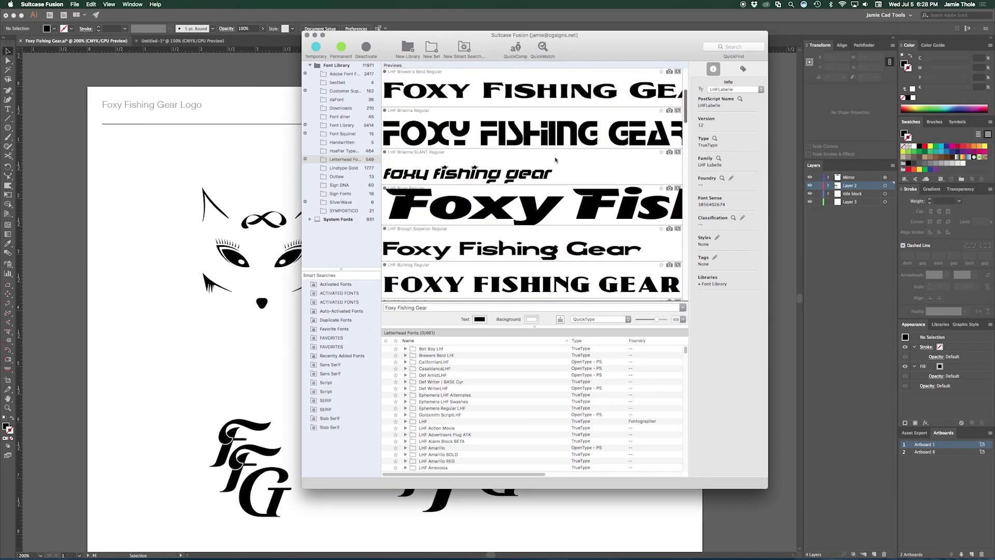
click(344, 151)
drag(686, 88, 701, 222)
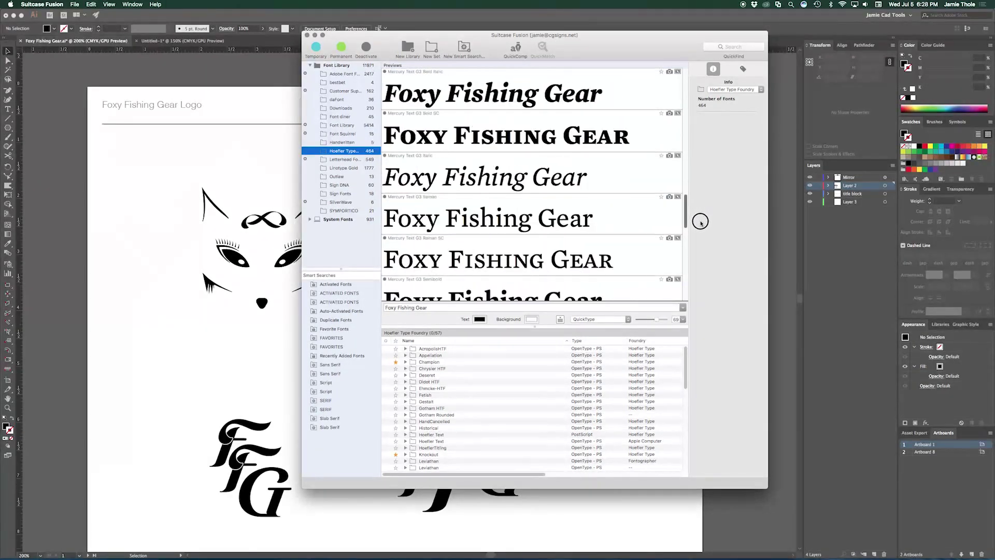
click(335, 133)
drag(683, 81, 700, 234)
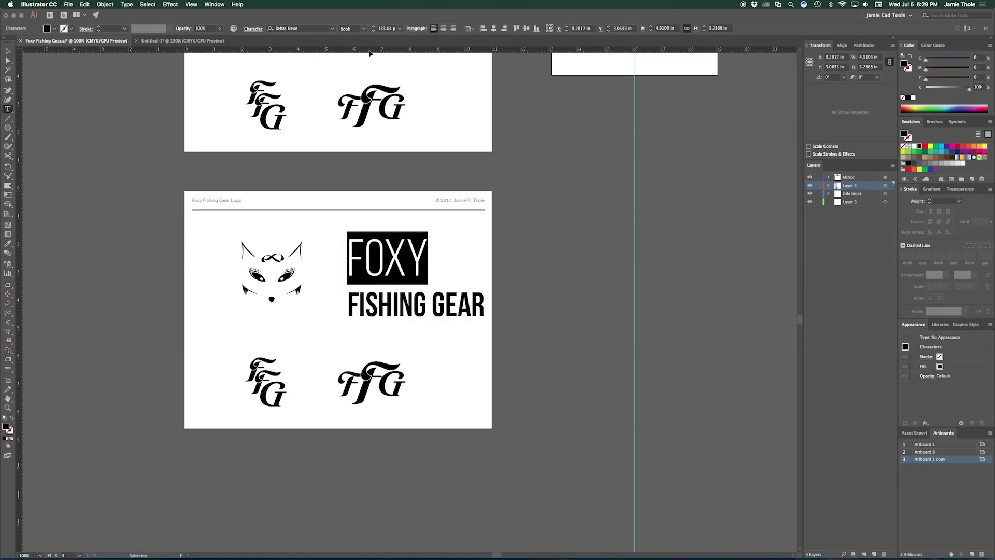
Enlarge the FOXY lettering two steps and move the wordmark closer to the fox
key(Escape)
click(253, 28)
key(ctrl+equal)
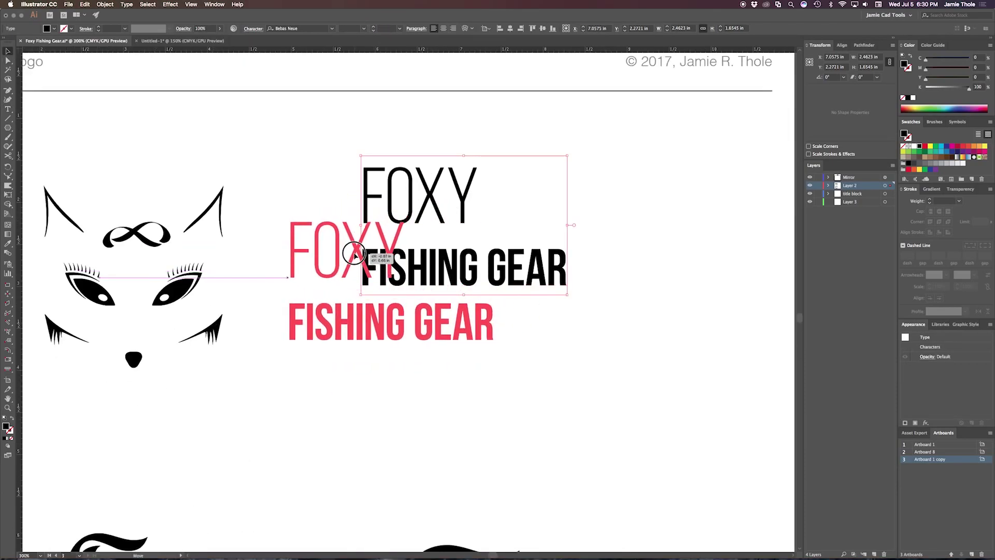
double_click(363, 250)
mouse_move(449, 255)
mouse_down()
mouse_move(378, 256)
mouse_move(513, 262)
mouse_up()
click(373, 26)
click(373, 26)
key(Escape)
key(ctrl+minus)
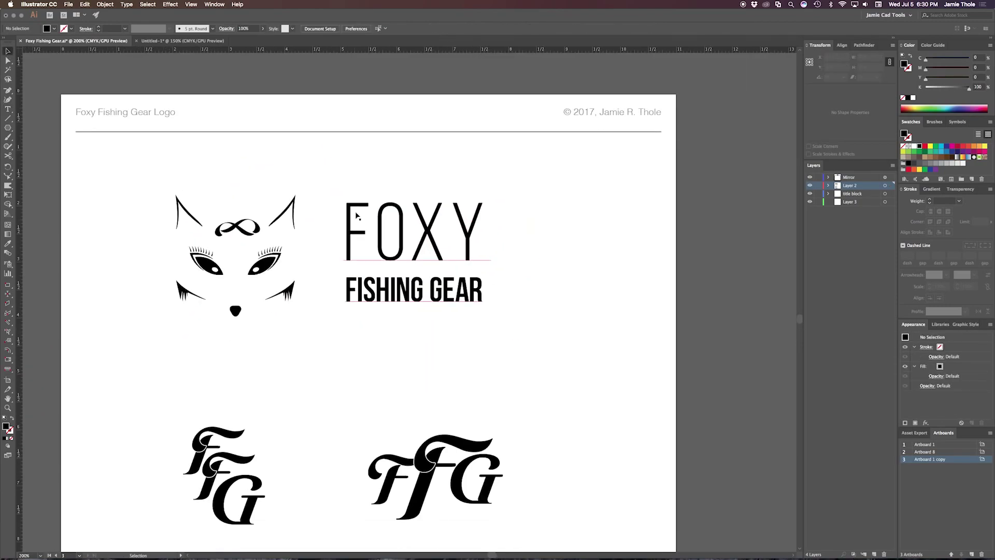
Join FISHING GEAR onto FOXY's line and tighten the space between the words
click(236, 311)
double_click(235, 311)
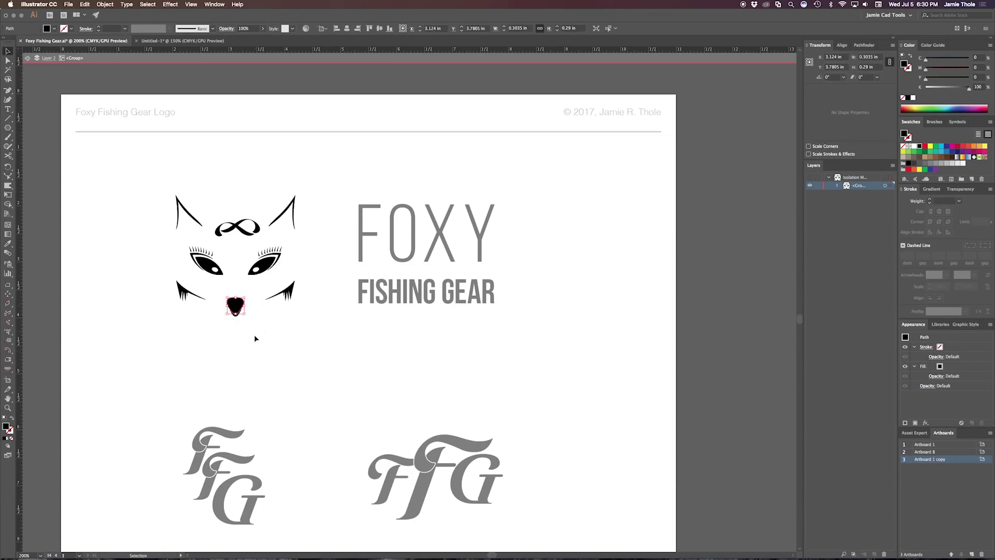
double_click(390, 357)
scroll(508, 326, down, 2)
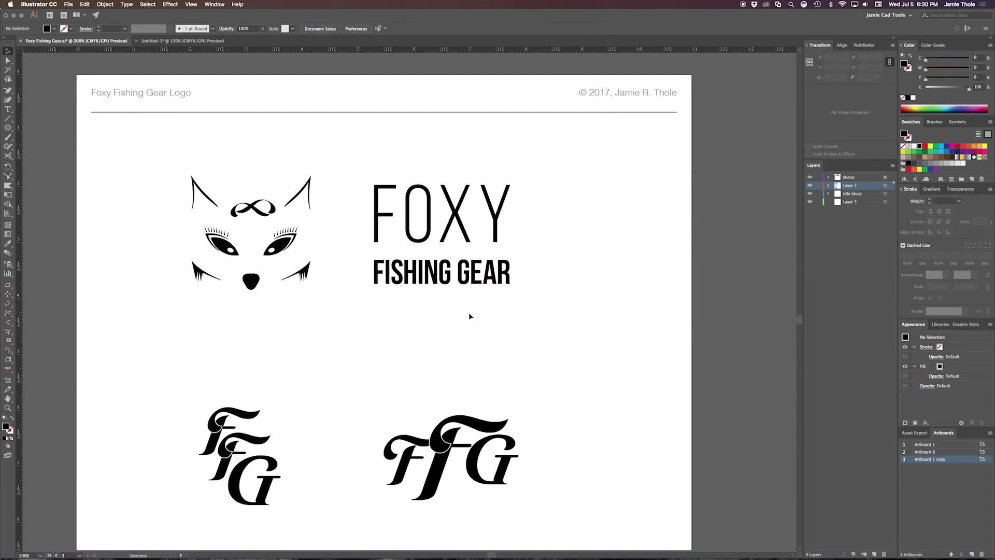
click(441, 233)
double_click(513, 228)
key(Delete)
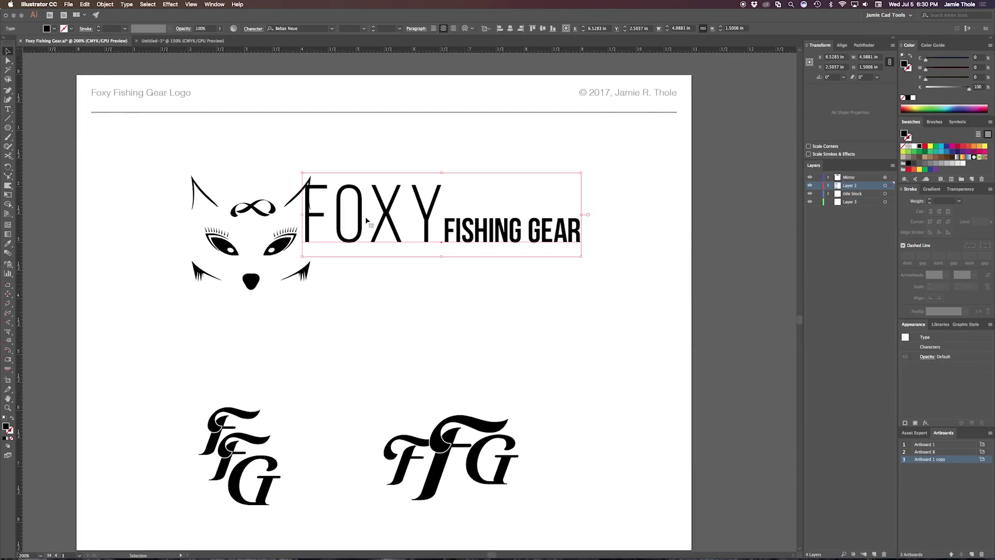
double_click(473, 238)
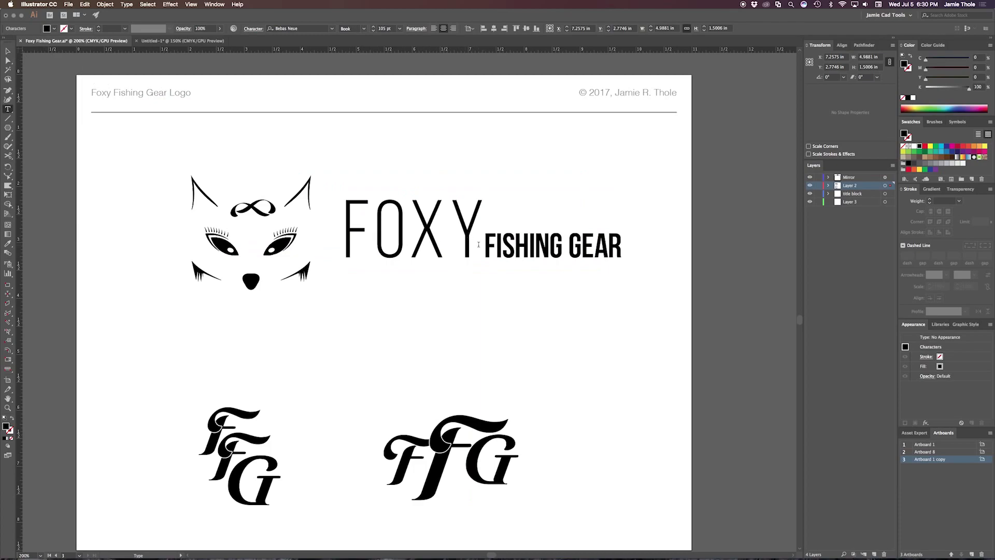
click(375, 32)
double_click(490, 252)
key(alt+Left)
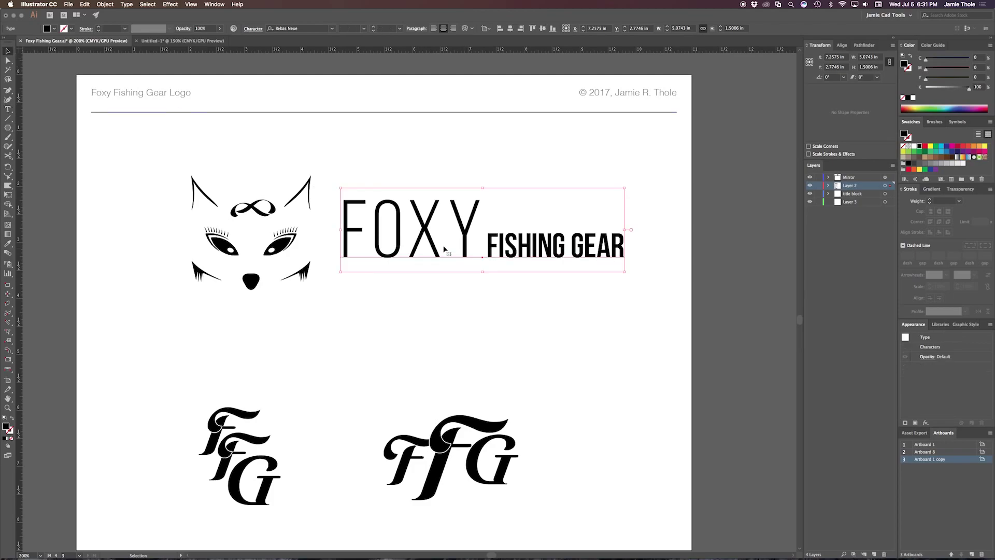
Duplicate the wordmark below and arrange a fox face with each version
click(196, 377)
drag(485, 251, 396, 334)
drag(253, 208, 492, 226)
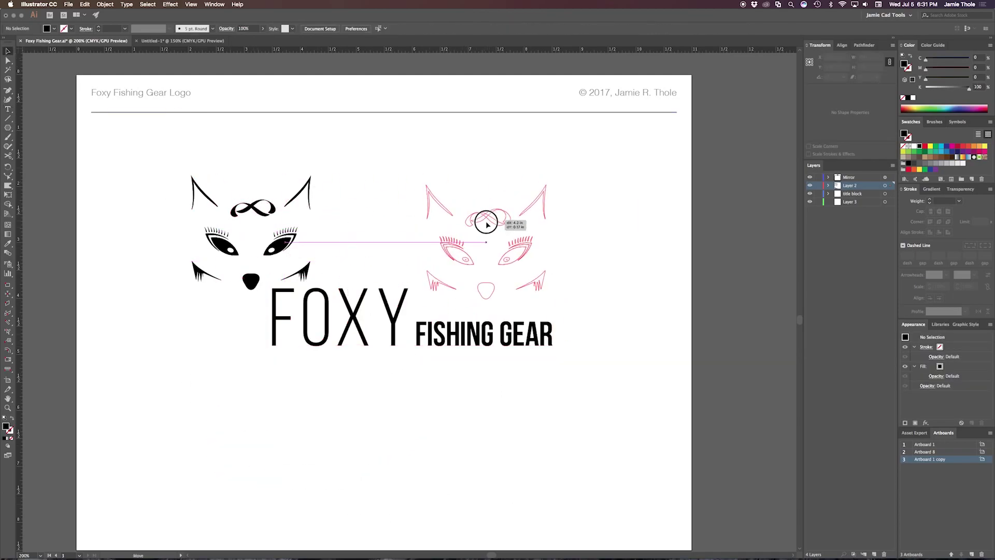
click(426, 190)
drag(298, 196, 565, 362)
drag(487, 331, 466, 287)
scroll(498, 262, down, 2)
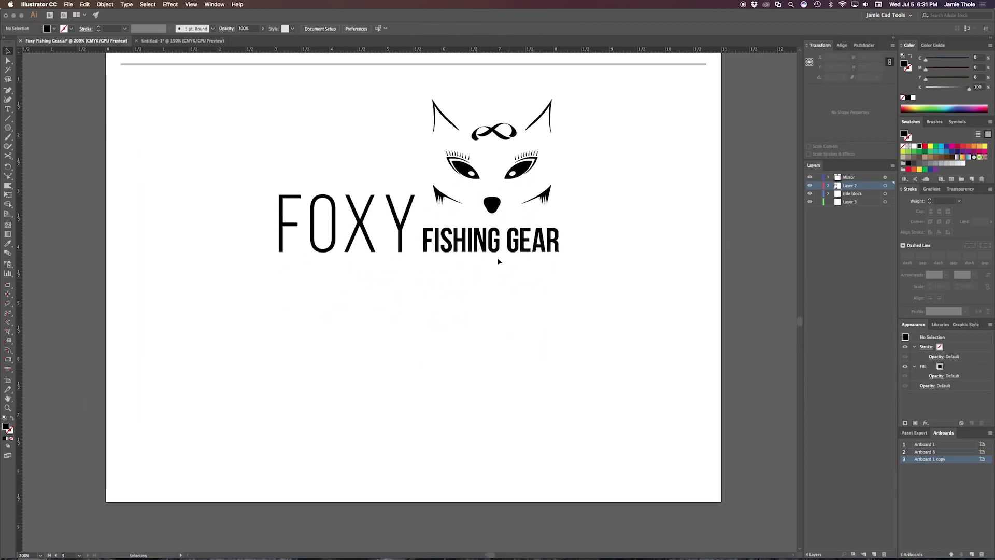
drag(277, 426, 262, 442)
click(498, 361)
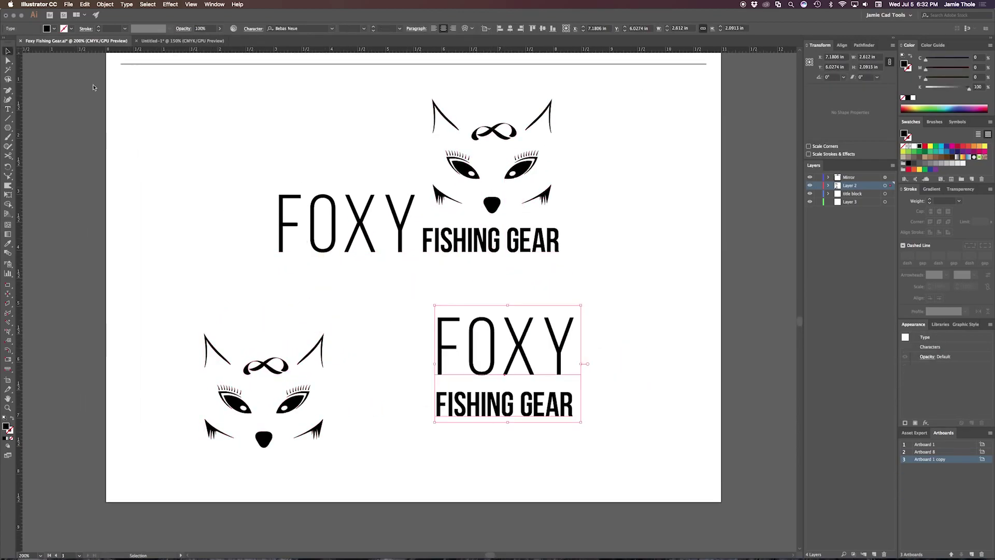
Set the stacked text beside the lower fox, shift that logo right, and draw a divider line
drag(494, 362, 427, 392)
click(531, 351)
key(ctrl+minus)
drag(325, 345, 379, 345)
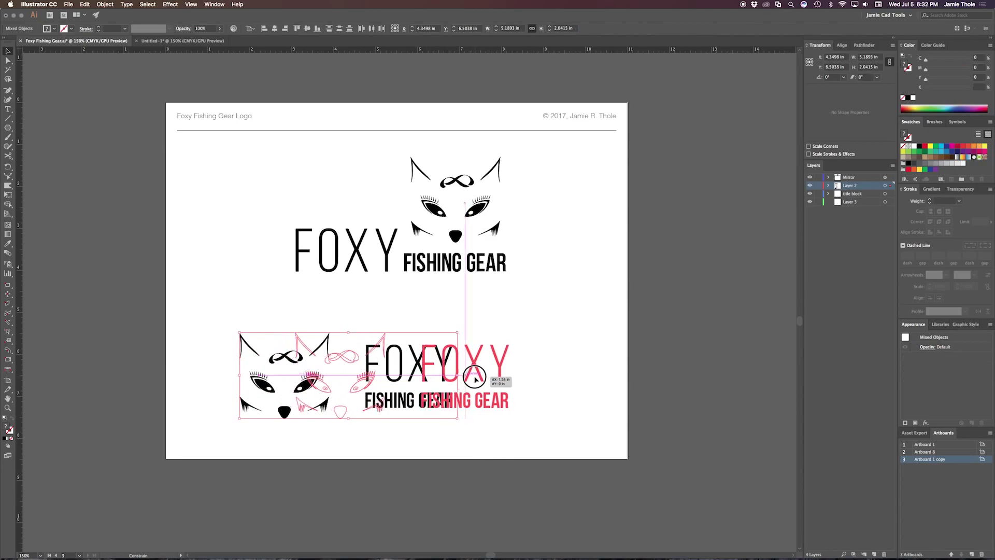
drag(528, 306, 528, 301)
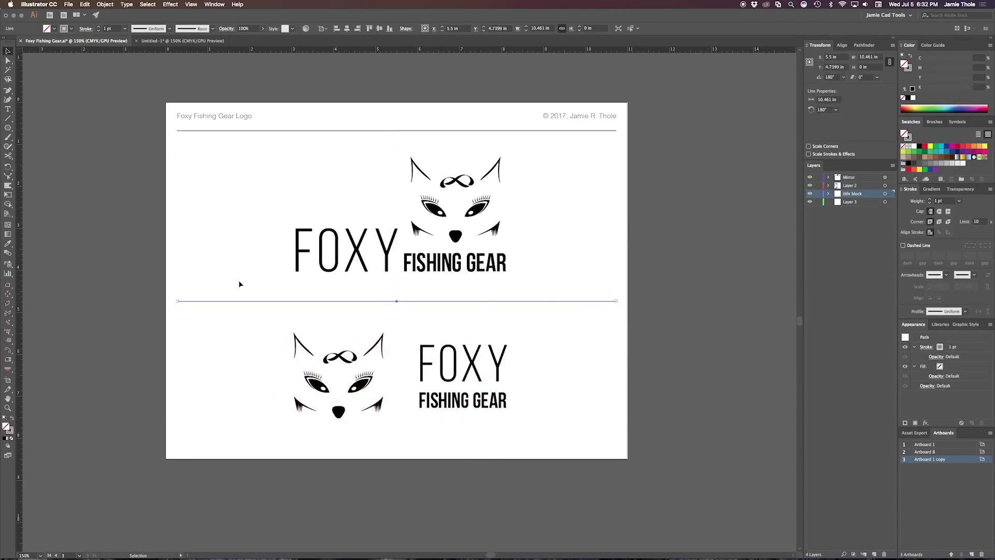
Add LAYOUT A and LAYOUT B labels, converted with Change Case to UPPERCASE
key(t)
click(216, 288)
key(v)
click(126, 4)
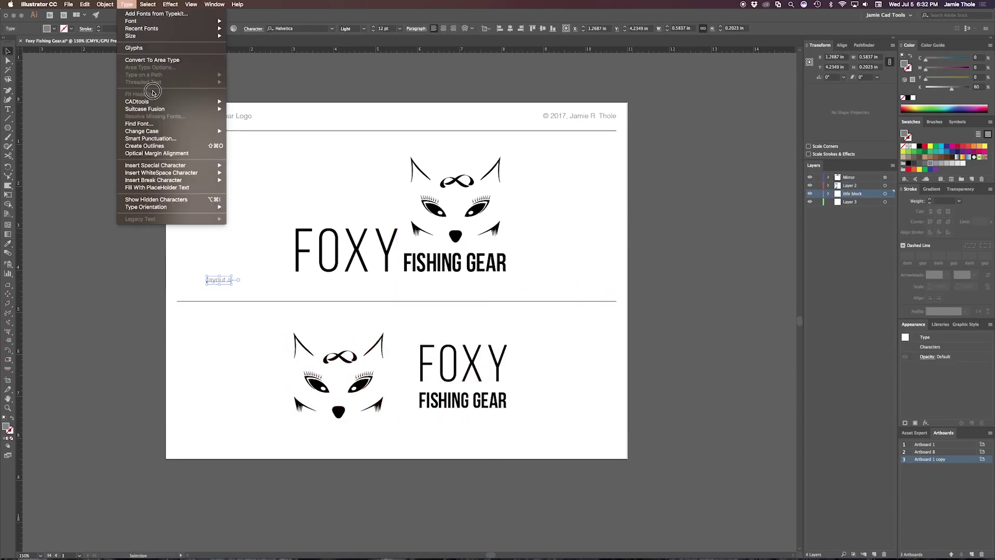
click(249, 131)
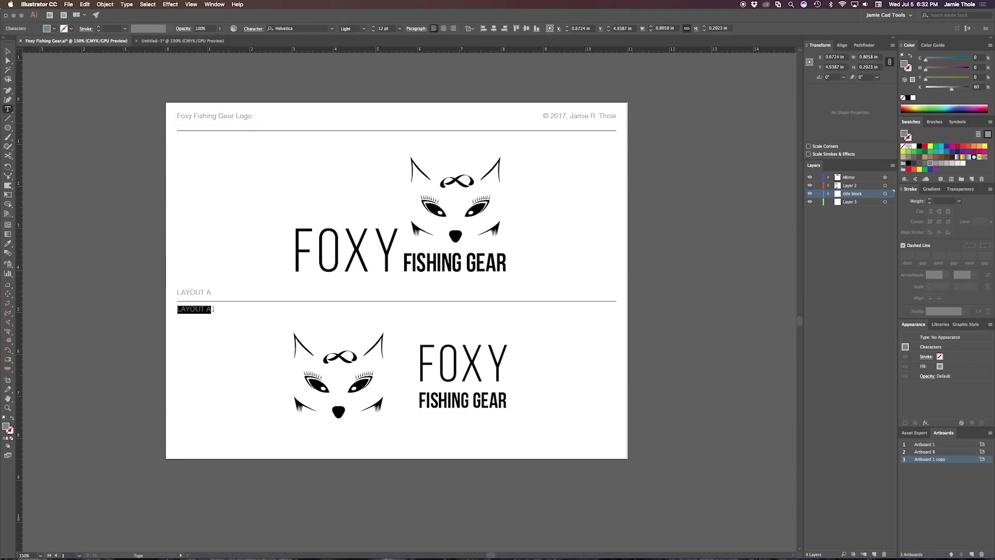
click(11, 53)
Shrink and reposition the layout A and layout B logos on the artboard
key(super+0)
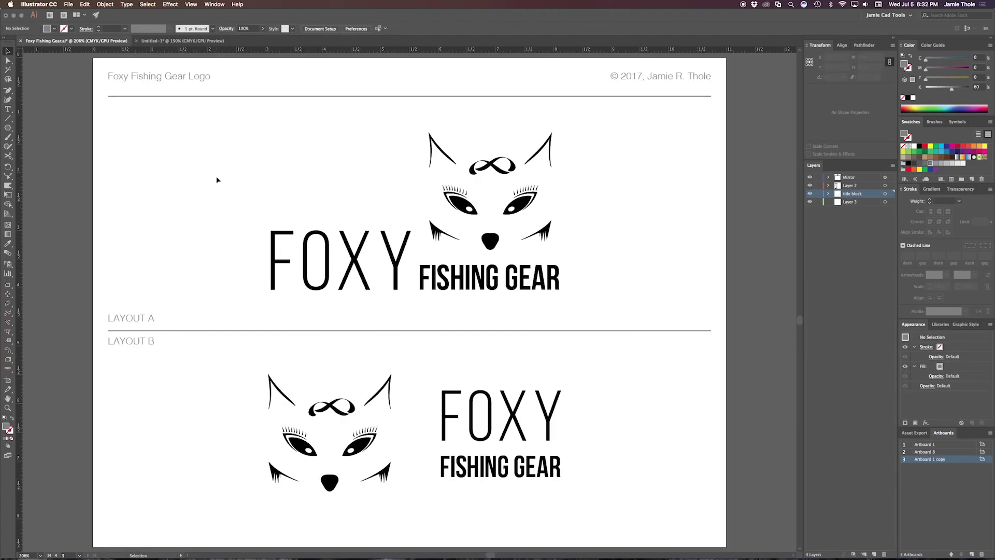
drag(216, 179, 536, 355)
drag(238, 402, 540, 382)
click(581, 373)
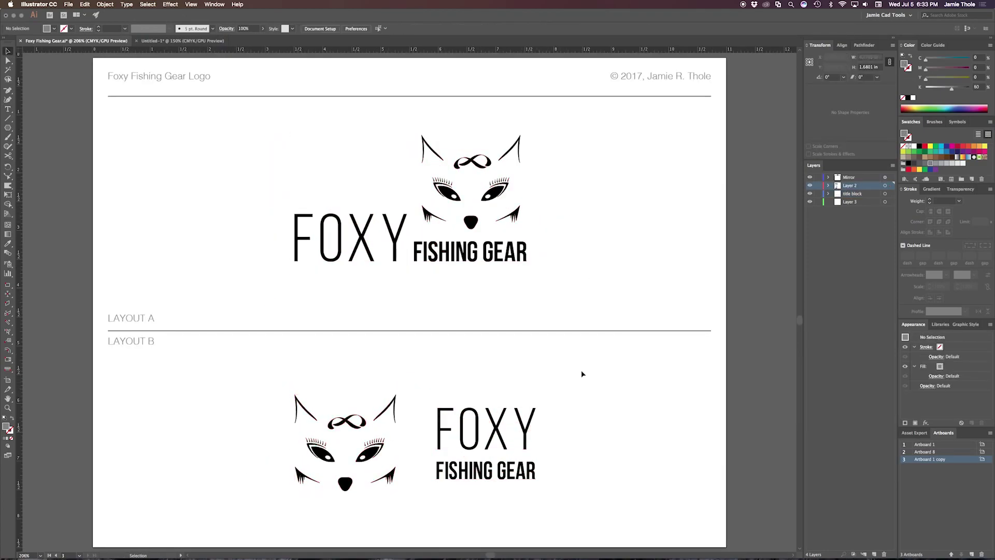